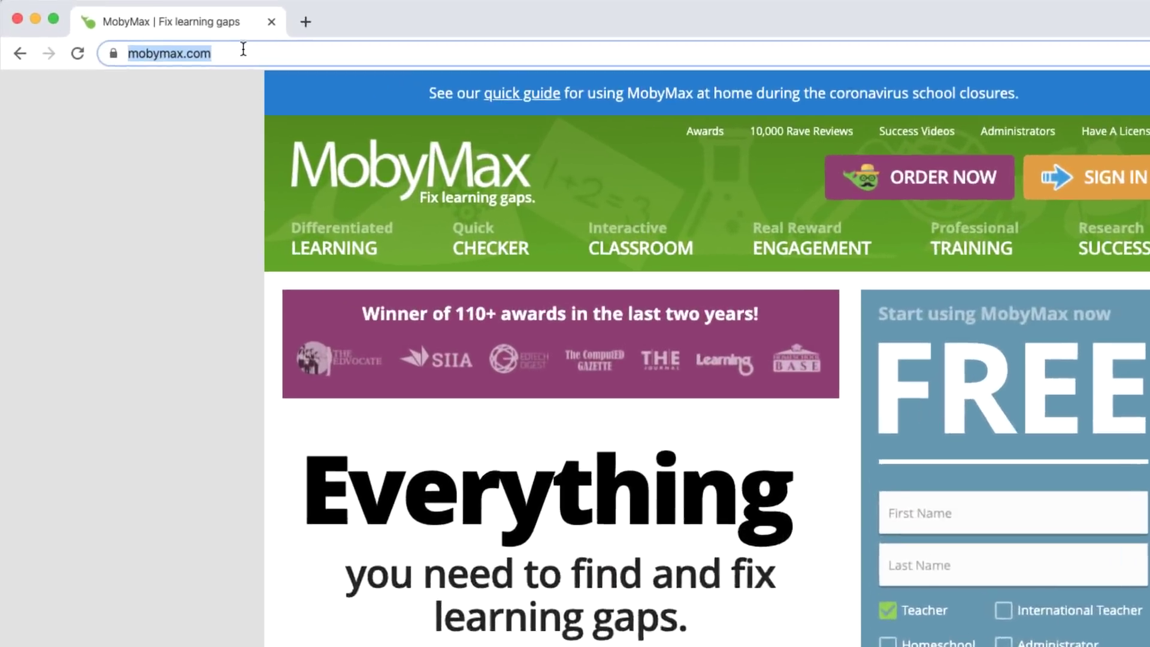
Step: Reach the Chrome Web Store through a Google search for 'chrome' and search it for 'nimbus'
{"action": "type", "text": "chrome"}
{"action": "key", "text": "Return"}
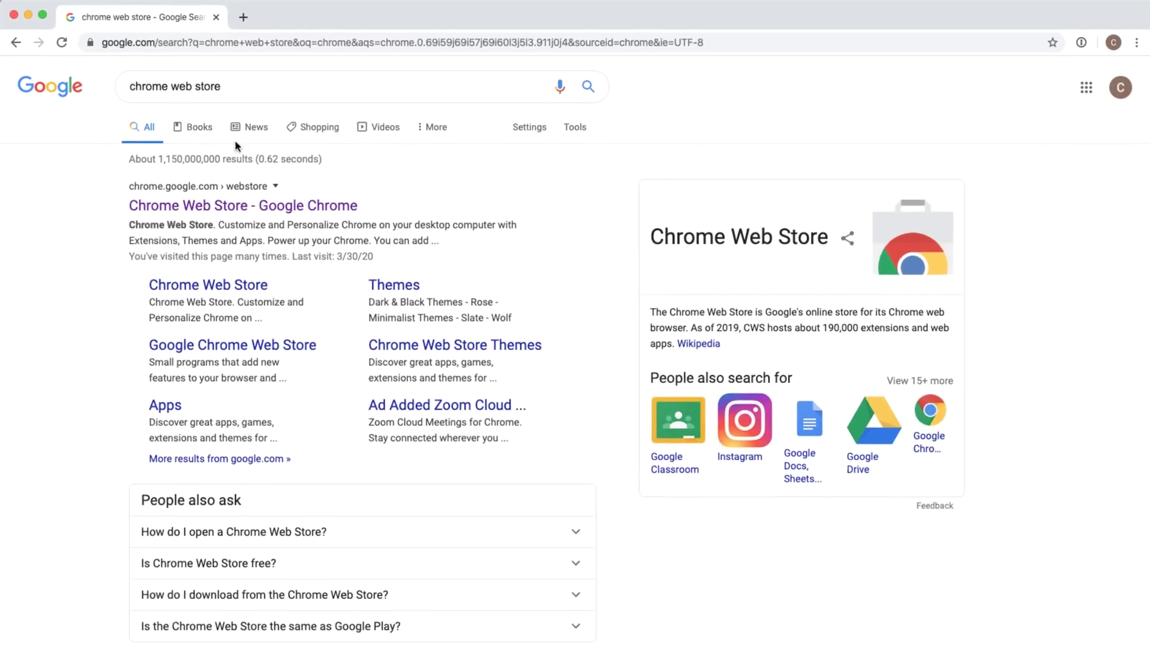
{"action": "left_click", "coordinate": [272, 206]}
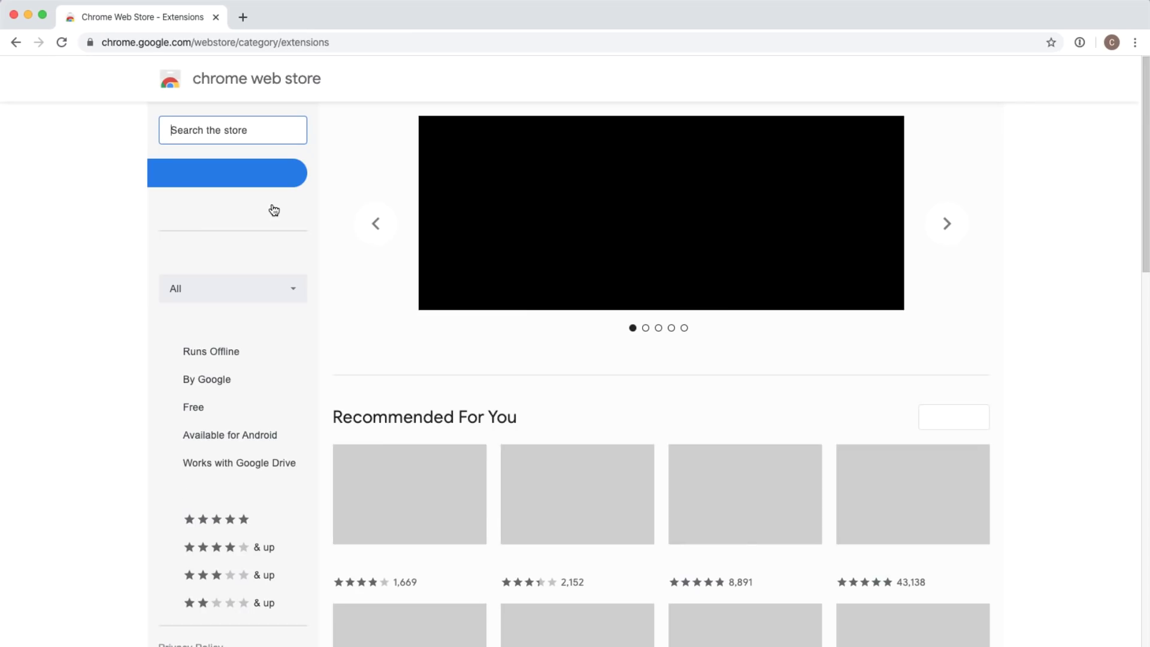
{"action": "type", "text": "nimbus"}
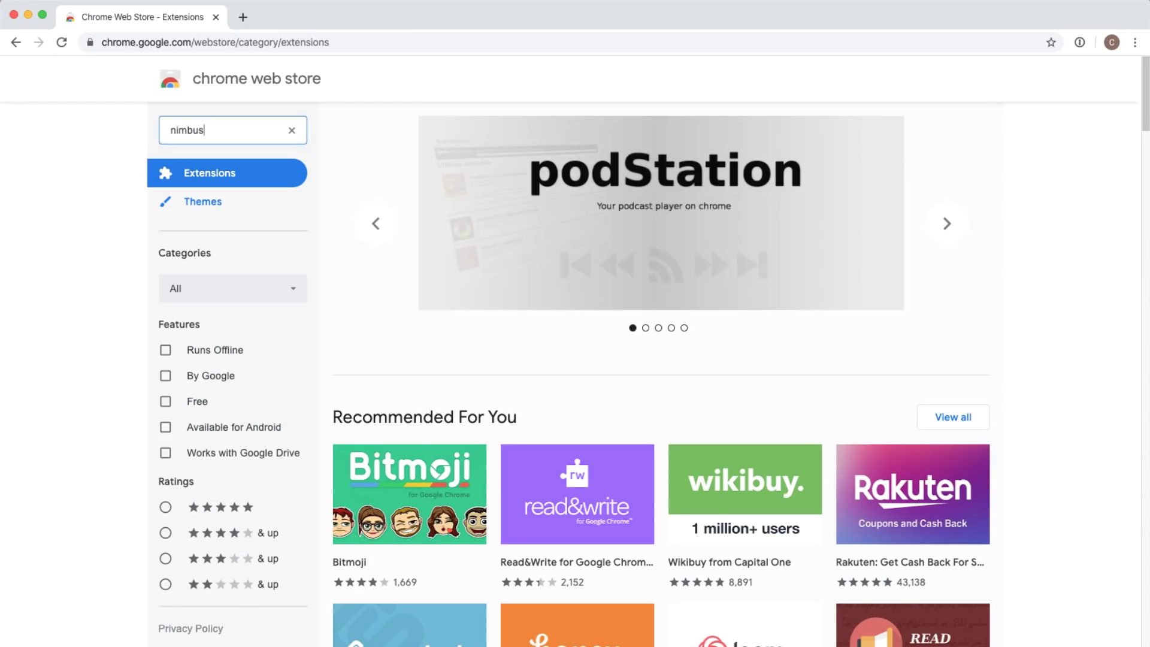
{"action": "key", "text": "Return"}
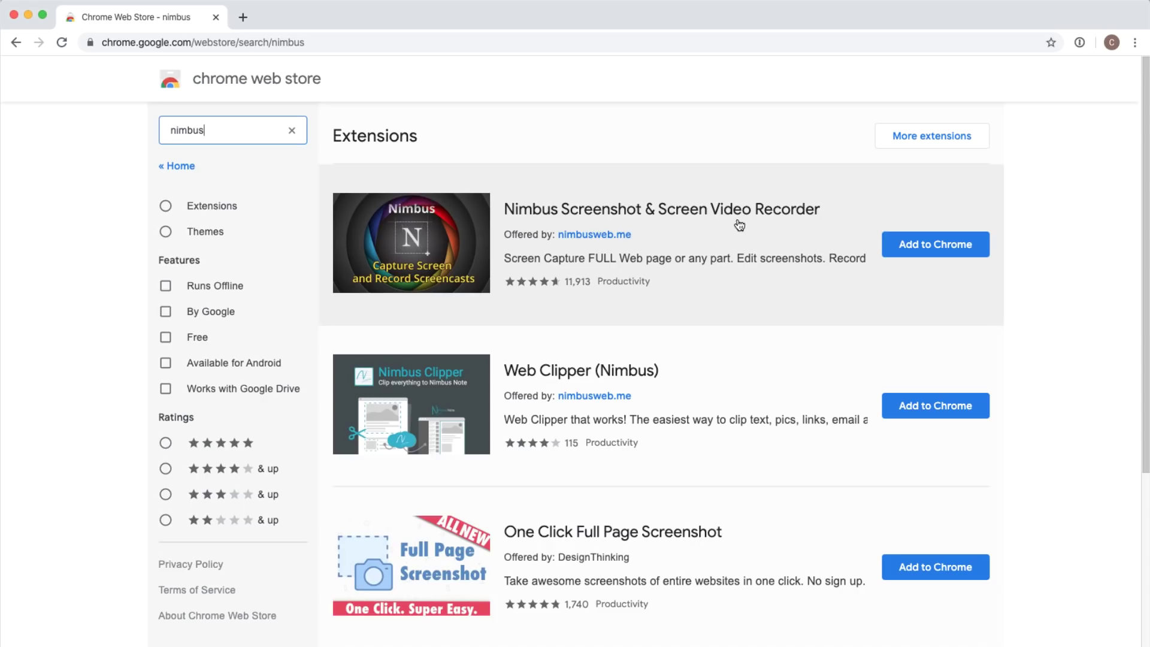
Step: Add Nimbus Screenshot & Screen Video Recorder to Chrome and start a screen video recording
{"action": "left_click", "coordinate": [931, 252]}
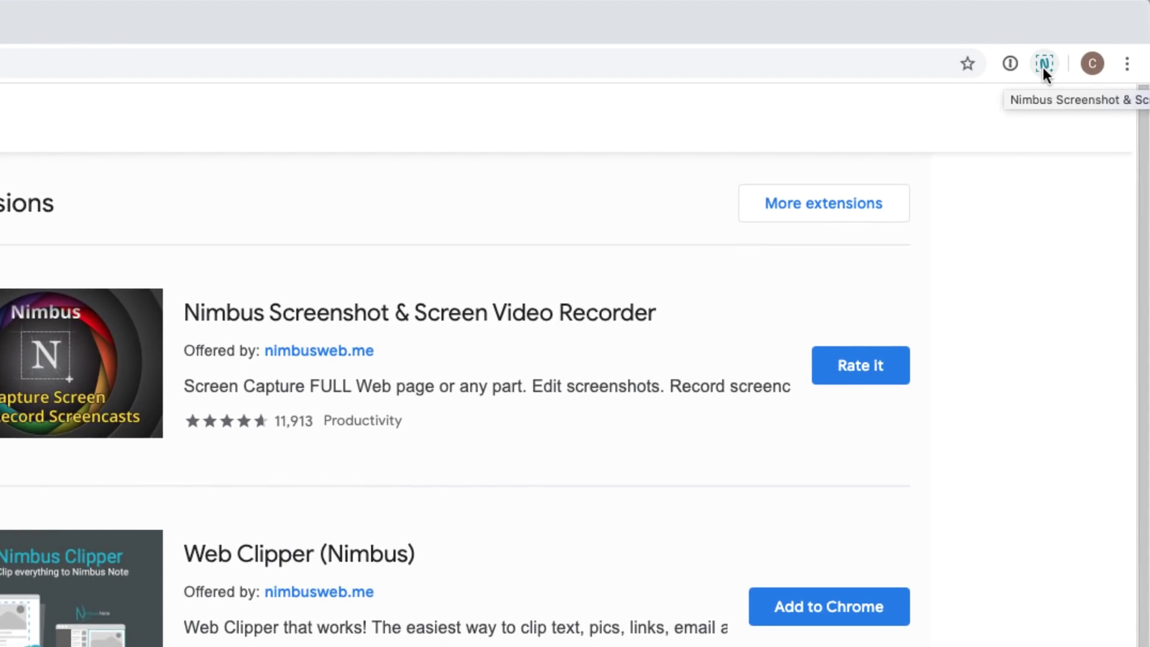
{"action": "left_click", "coordinate": [1043, 66]}
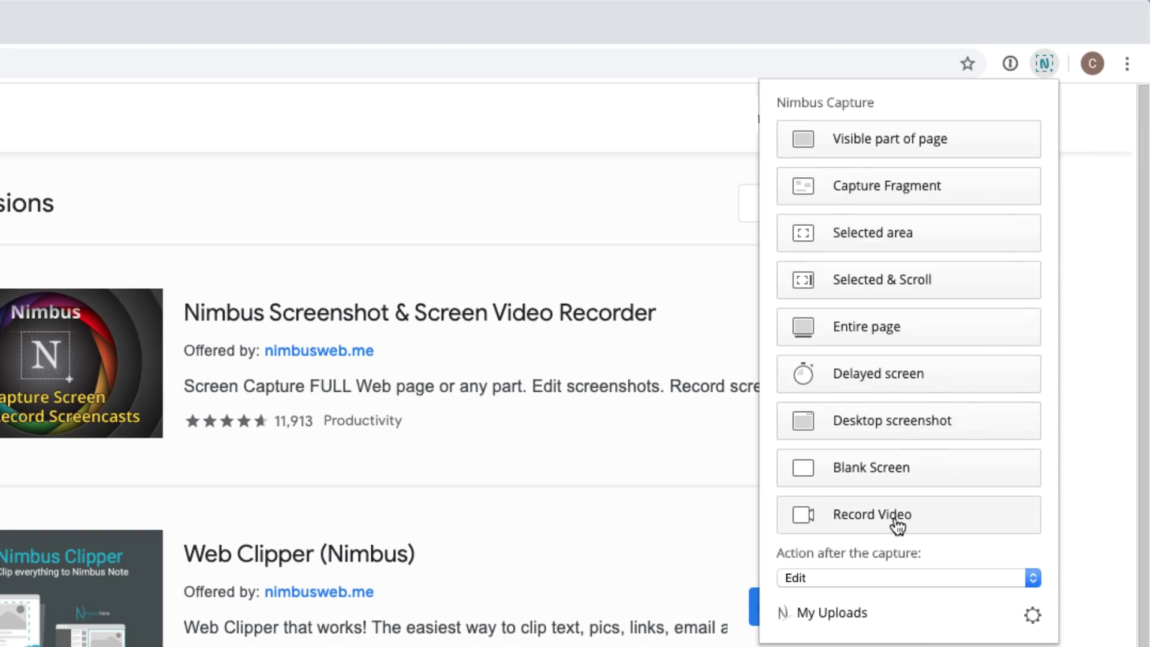
{"action": "left_click", "coordinate": [897, 528]}
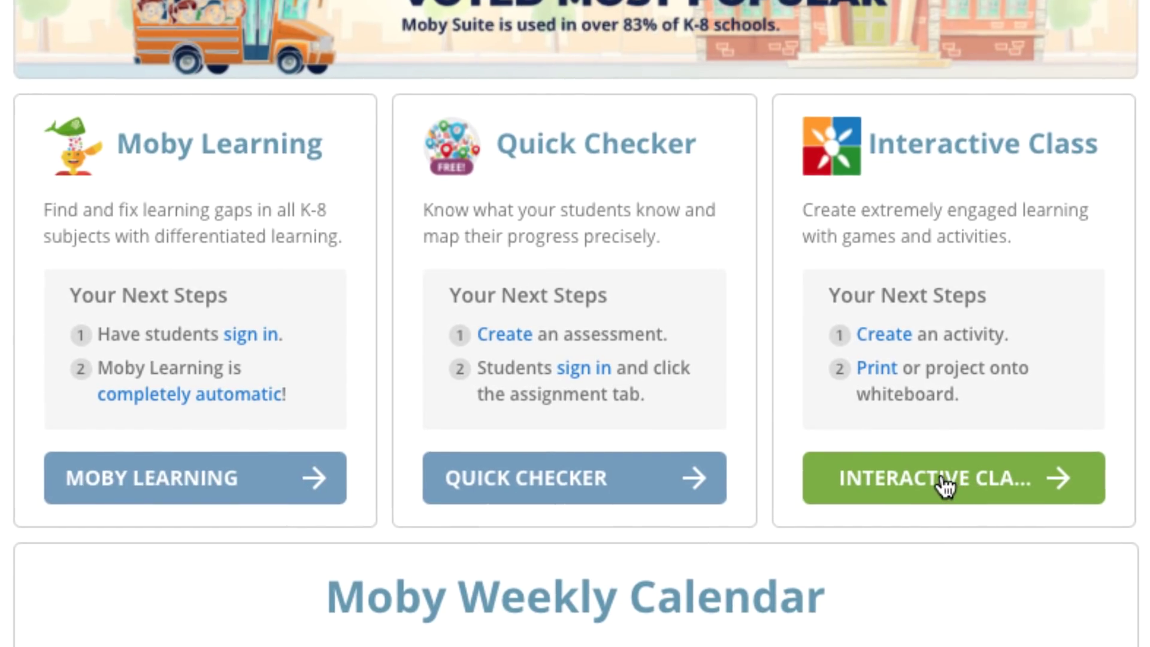
Step: Go to Interactive Class and choose Whiteboard Activities under Classroom Tools
{"action": "left_click", "coordinate": [944, 487]}
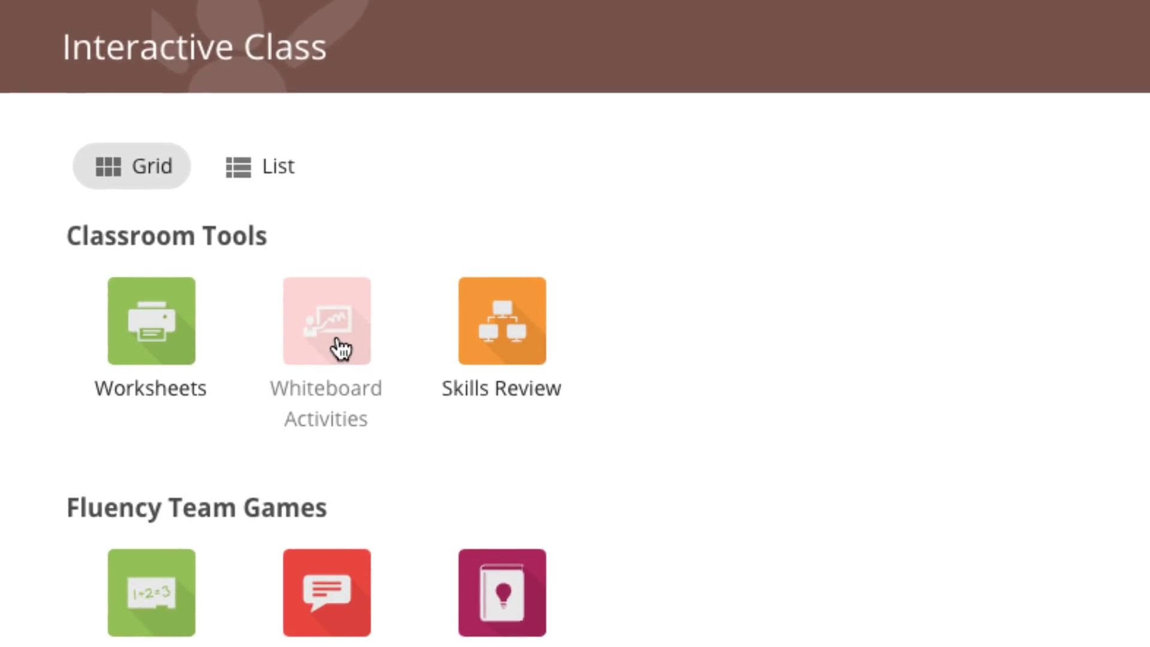
{"action": "left_click", "coordinate": [340, 347]}
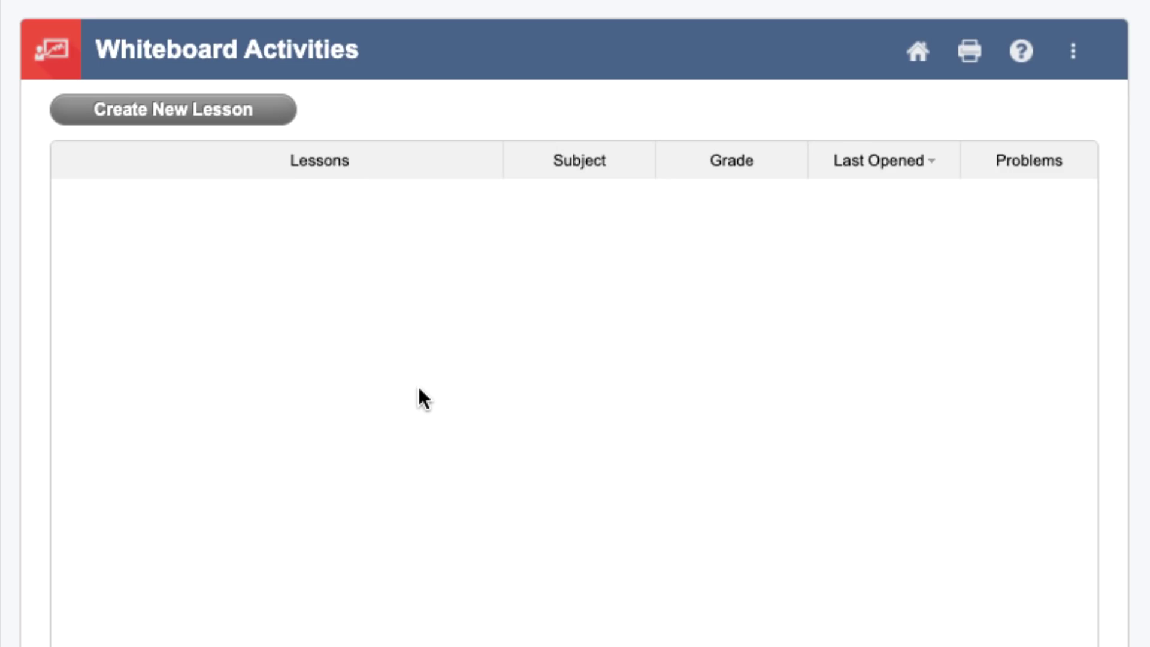
Step: Create a new lesson from scratch rather than cloning an existing one
{"action": "left_click", "coordinate": [200, 117]}
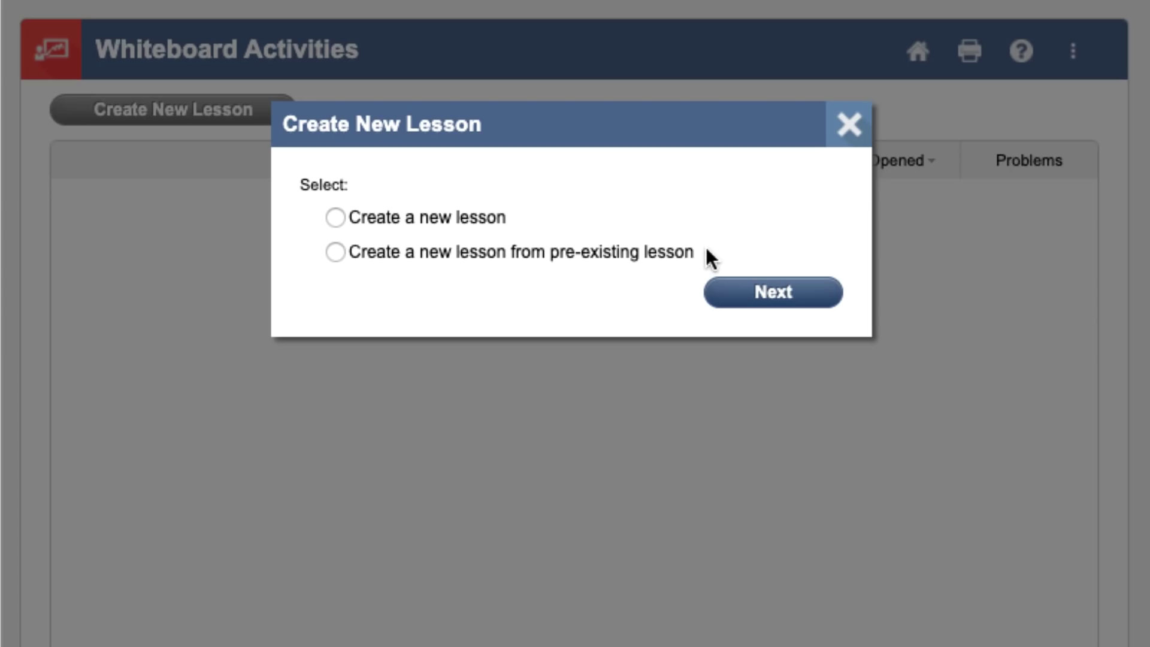
{"action": "left_click", "coordinate": [401, 217]}
{"action": "left_click", "coordinate": [787, 289]}
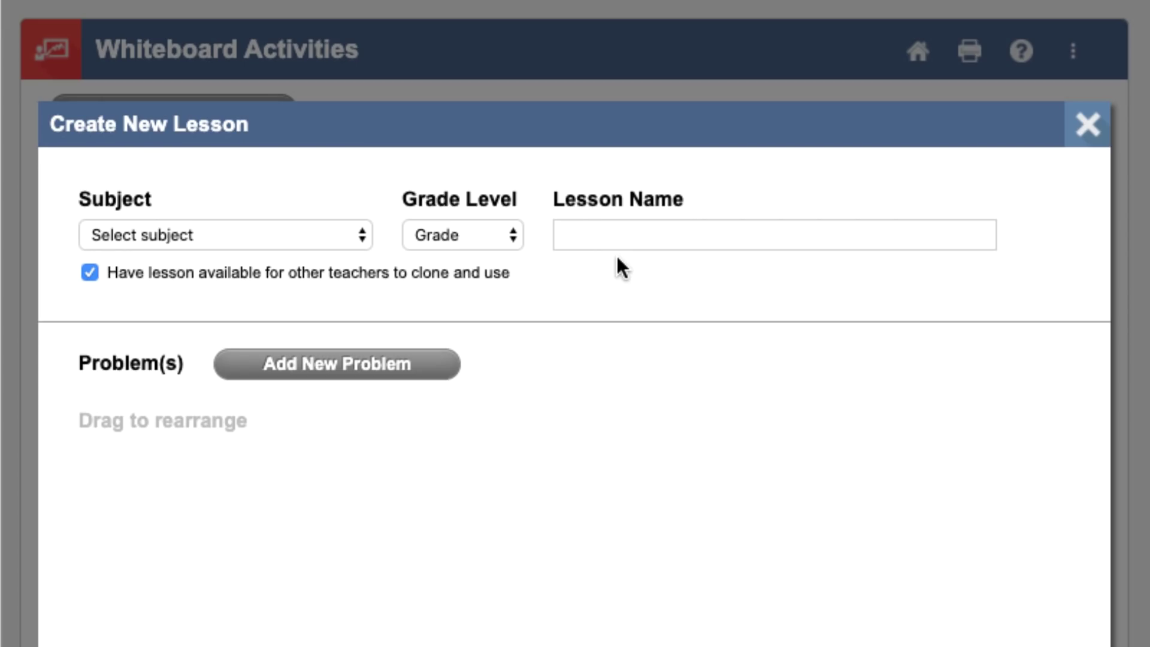
Step: Fill in Subject Language, Grade Level 2 and Lesson Name 'Collective Nouns'
{"action": "left_click", "coordinate": [352, 240]}
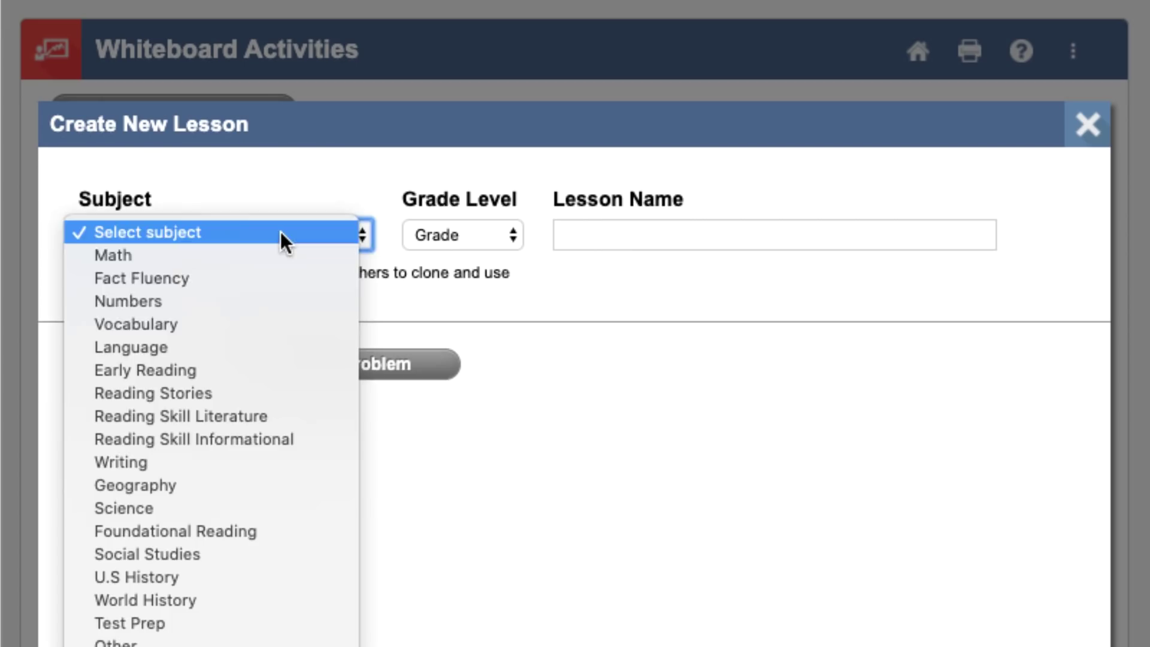
{"action": "left_click", "coordinate": [207, 351]}
{"action": "left_click", "coordinate": [487, 237]}
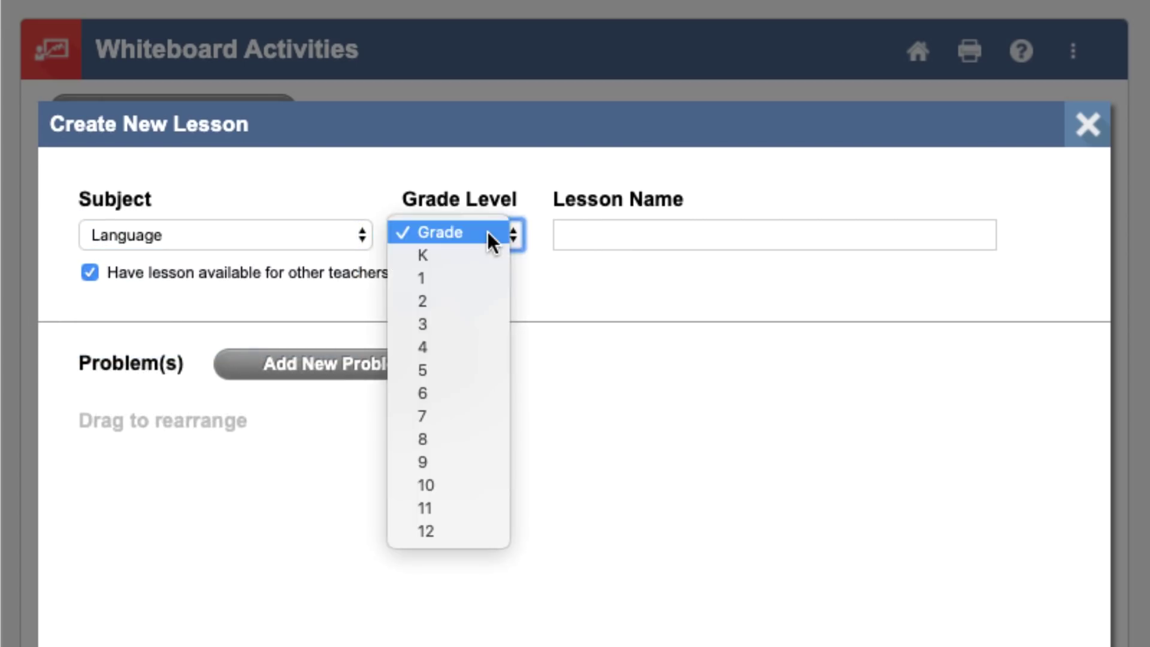
{"action": "left_click", "coordinate": [465, 300]}
{"action": "left_click", "coordinate": [648, 235]}
{"action": "type", "text": "Collective Nouns"}
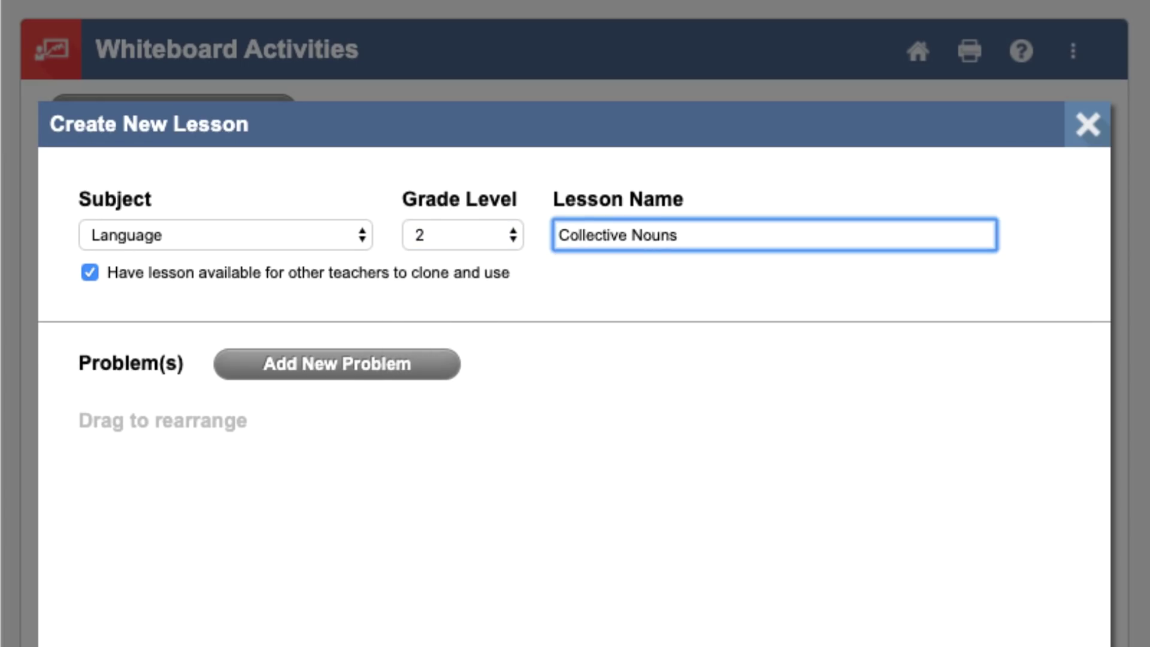
{"action": "left_click", "coordinate": [685, 309]}
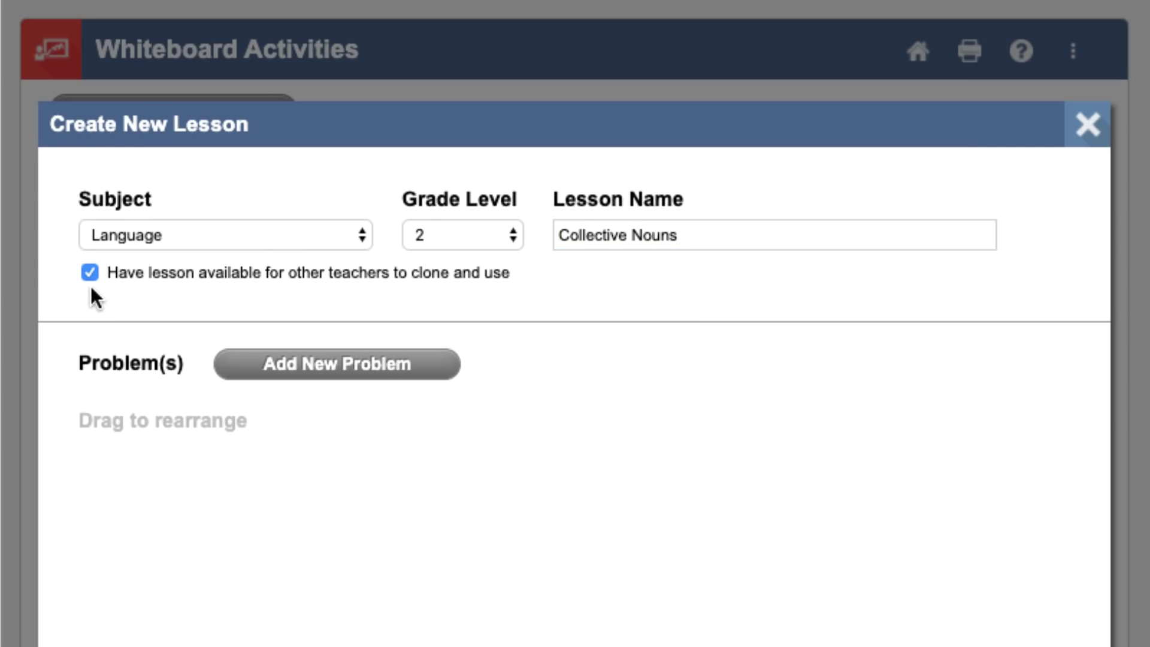
{"action": "scroll", "coordinate": [633, 411], "scroll_direction": "down", "scroll_amount": 3}
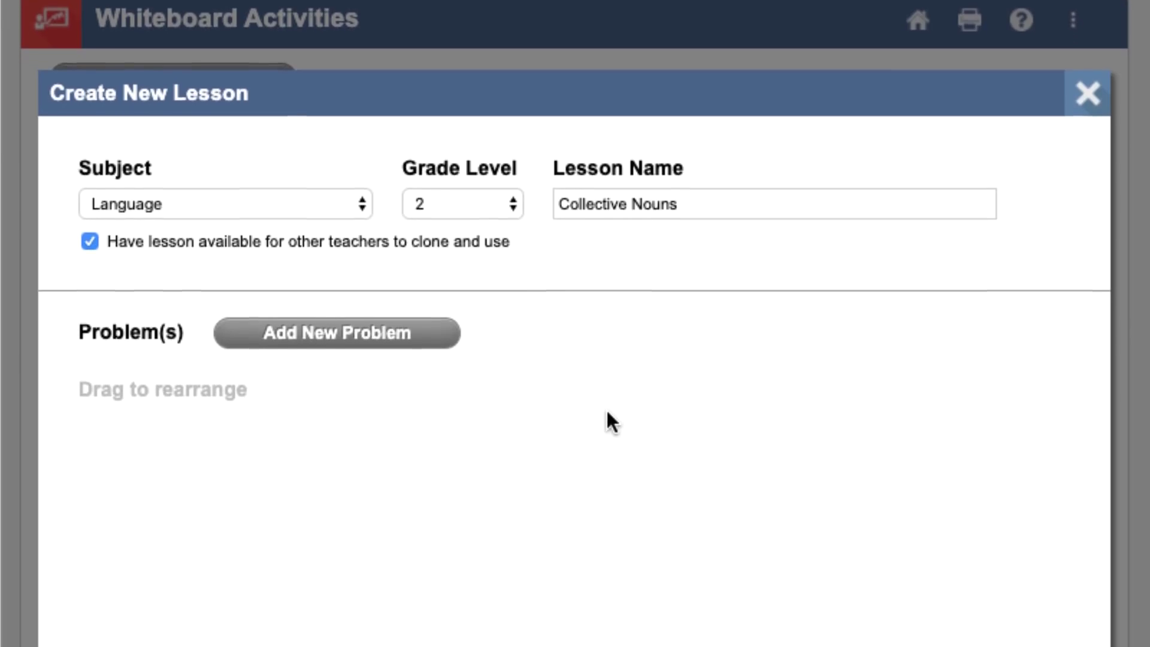
{"action": "scroll", "coordinate": [606, 372], "scroll_direction": "down", "scroll_amount": 1}
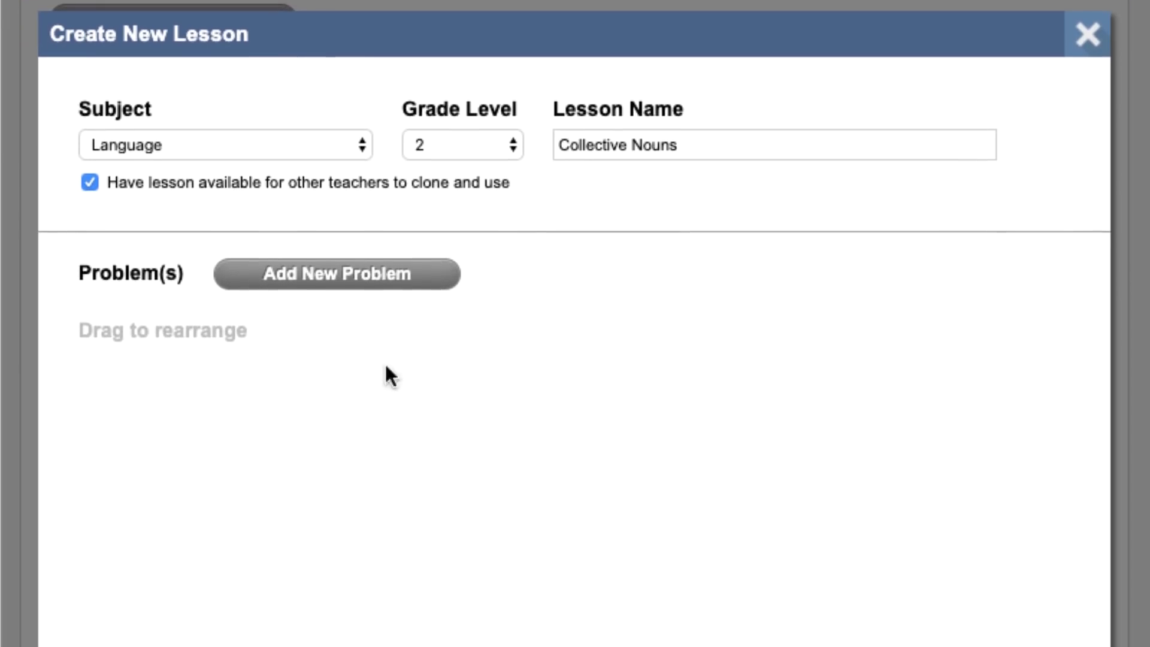
Step: Add a new problem, choosing to select it from the MobyMax curriculum
{"action": "left_click", "coordinate": [320, 281]}
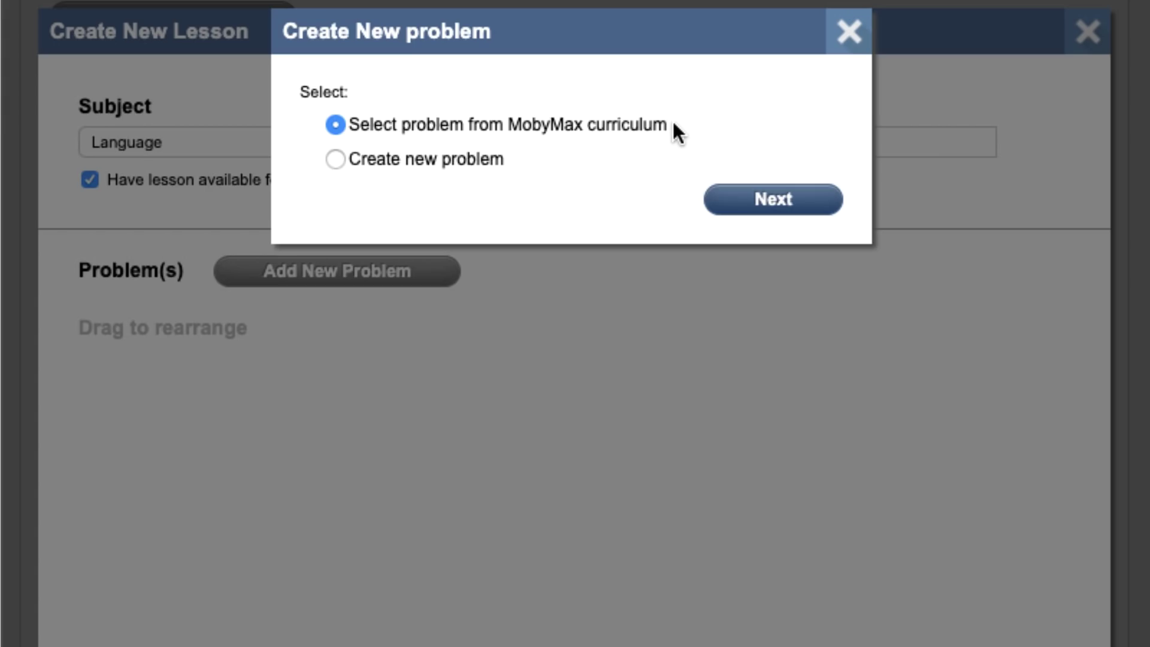
{"action": "left_click", "coordinate": [770, 198]}
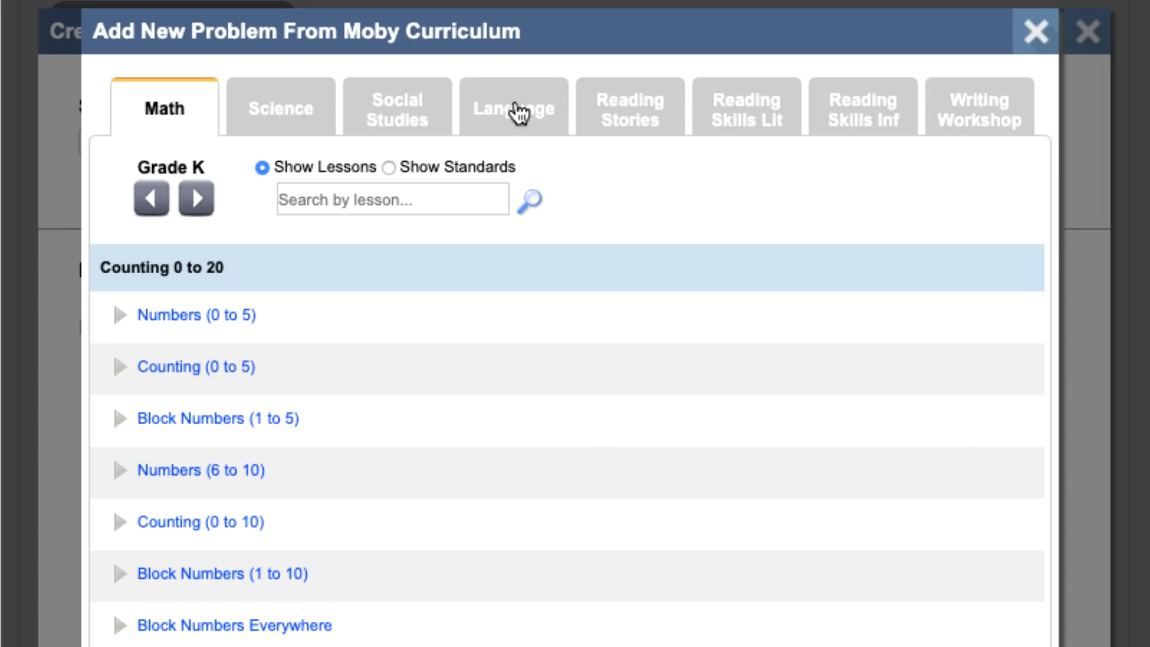
Step: Browse to Grade 2 Language, Collective Nouns, Identify Collective Nouns that Name Groups of People
{"action": "left_click", "coordinate": [516, 113]}
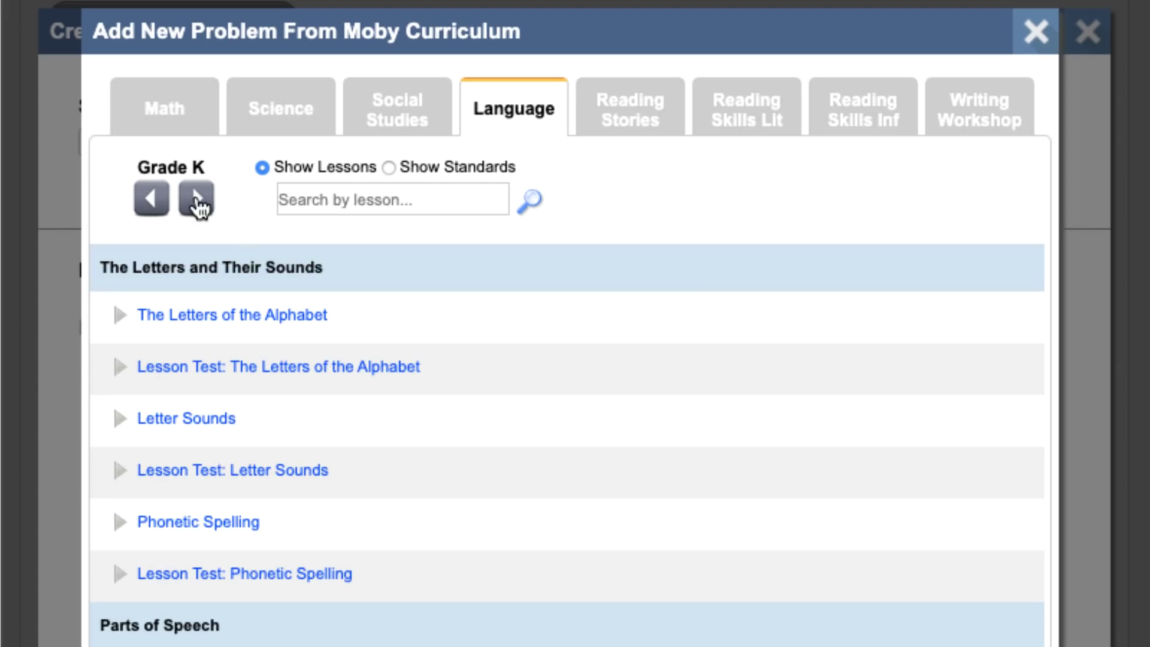
{"action": "left_click", "coordinate": [196, 201]}
{"action": "left_click", "coordinate": [196, 201]}
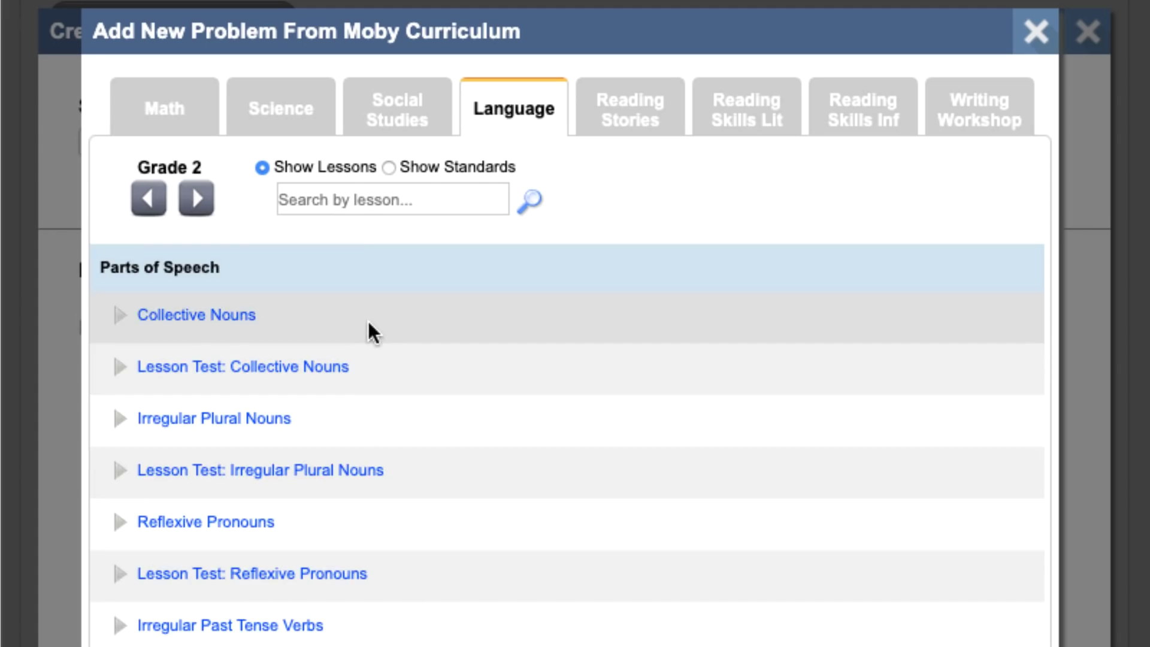
{"action": "scroll", "coordinate": [397, 342], "scroll_direction": "down", "scroll_amount": 1}
{"action": "scroll", "coordinate": [401, 348], "scroll_direction": "down", "scroll_amount": 10}
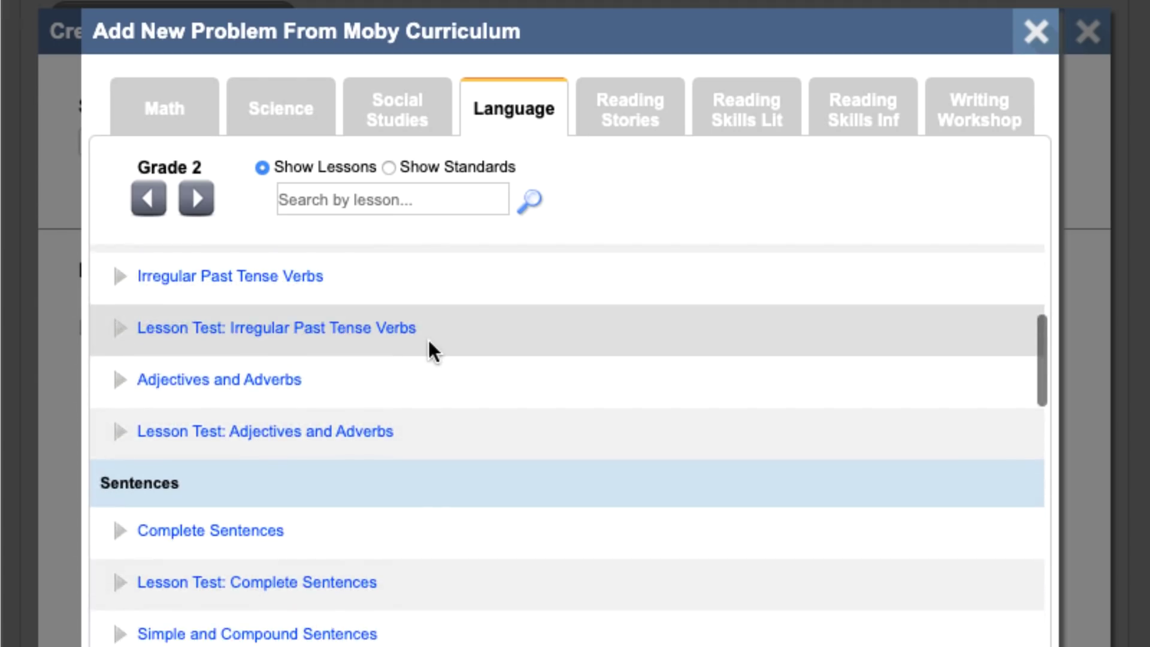
{"action": "scroll", "coordinate": [431, 353], "scroll_direction": "up", "scroll_amount": 10}
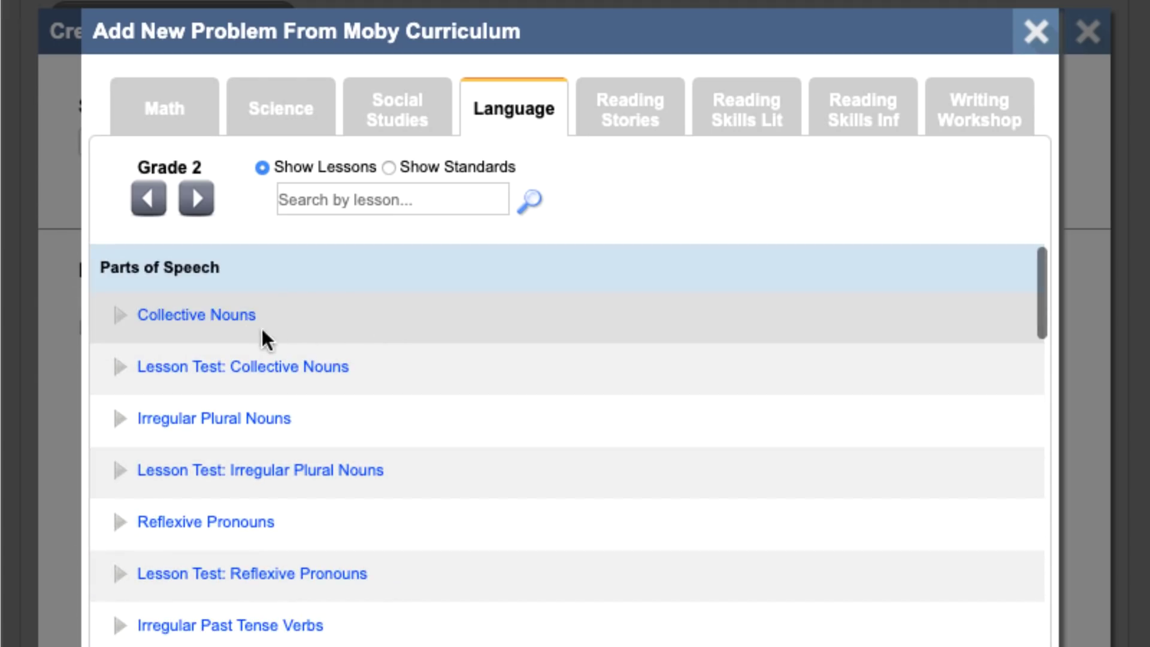
{"action": "left_click", "coordinate": [204, 326]}
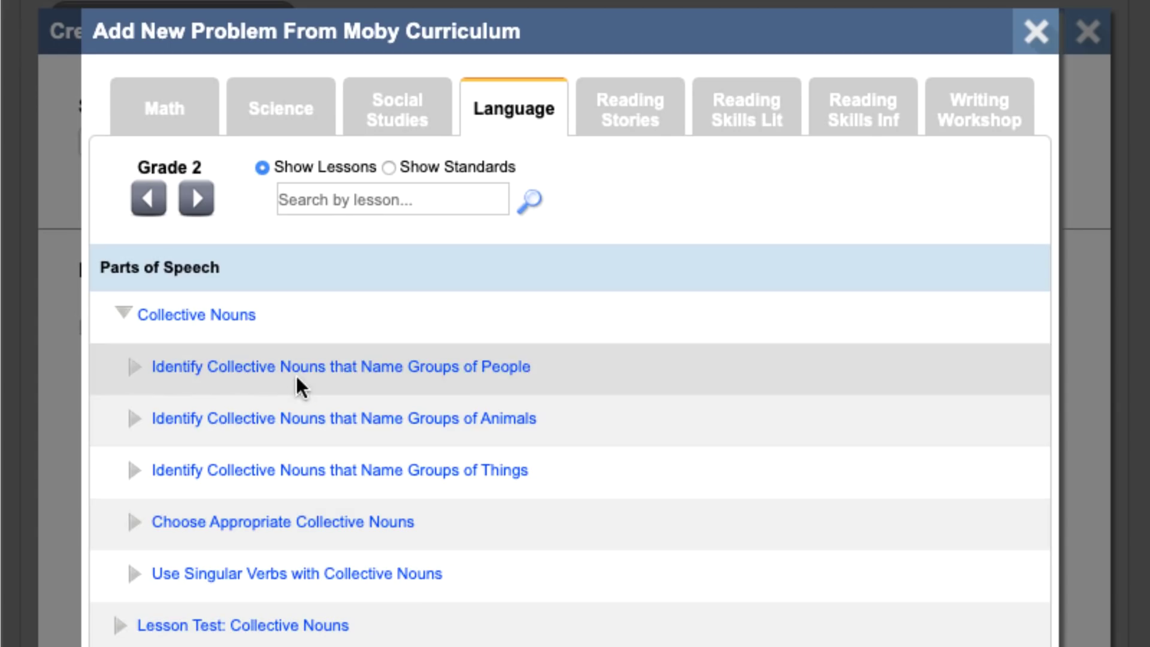
{"action": "left_click", "coordinate": [300, 374]}
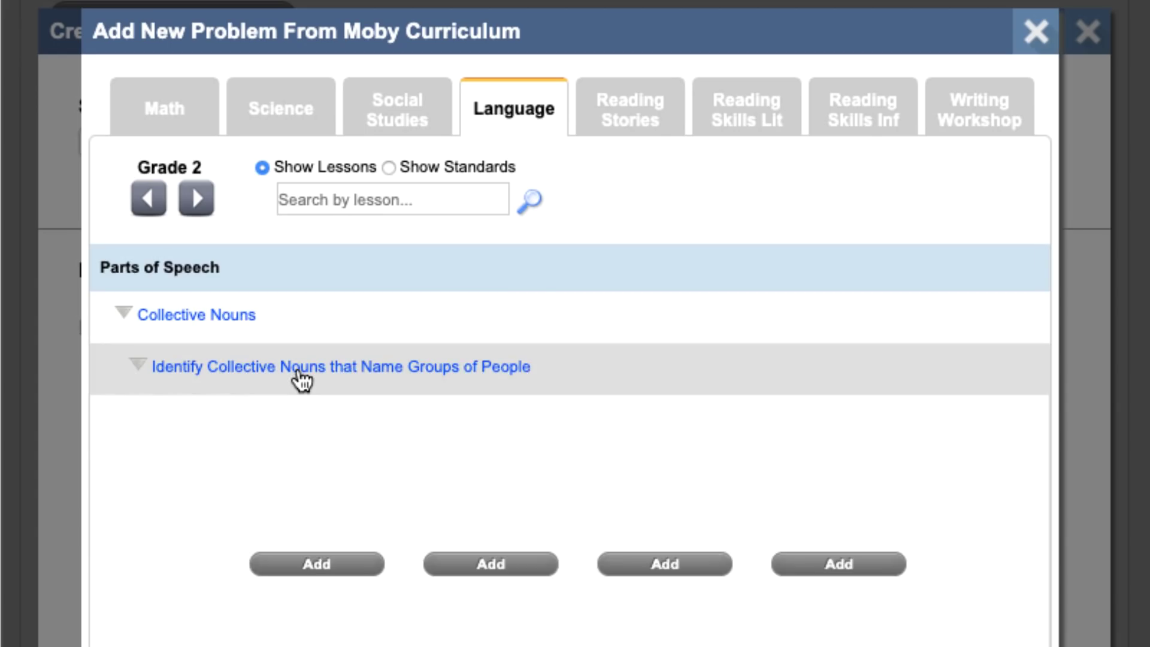
Step: Select the second, third and fourth sentence problems plus the ships, sailor, navy, soldiers question
{"action": "left_click", "coordinate": [502, 565]}
{"action": "left_click", "coordinate": [651, 564]}
{"action": "left_click", "coordinate": [876, 565]}
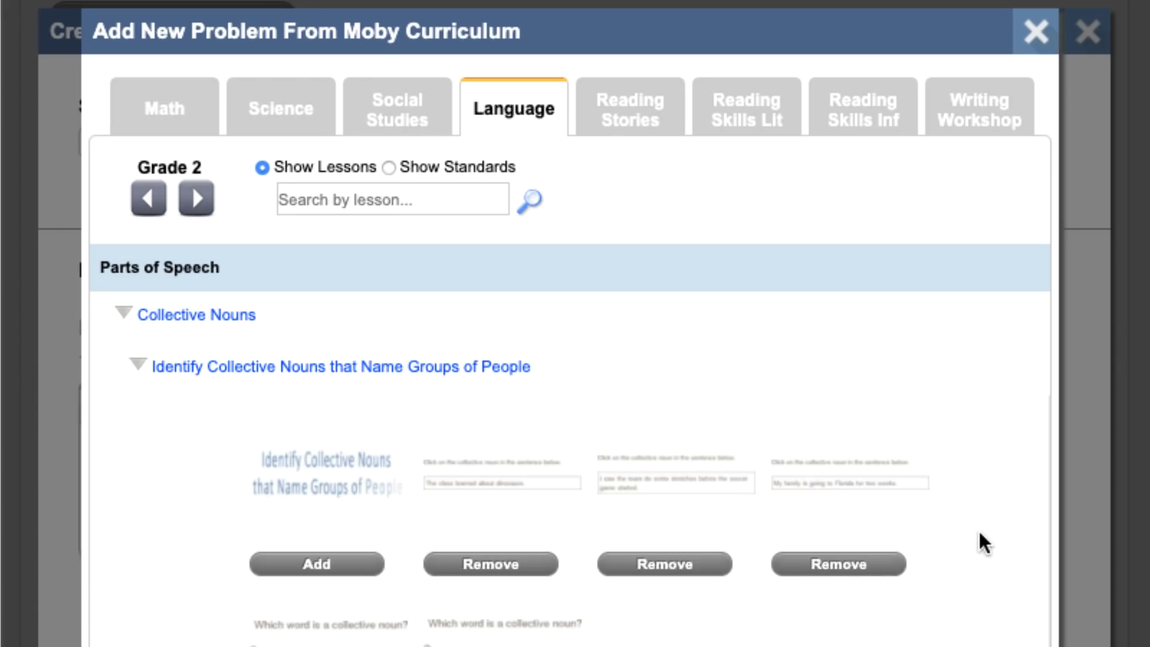
{"action": "left_click", "coordinate": [826, 481]}
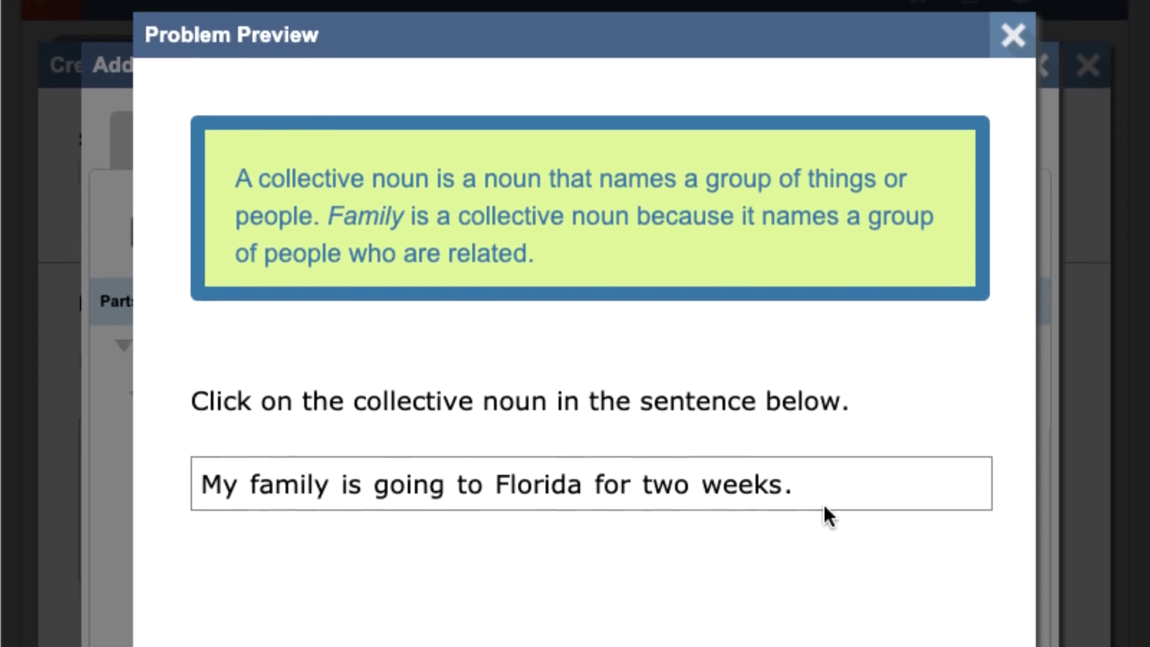
{"action": "left_click", "coordinate": [1011, 36]}
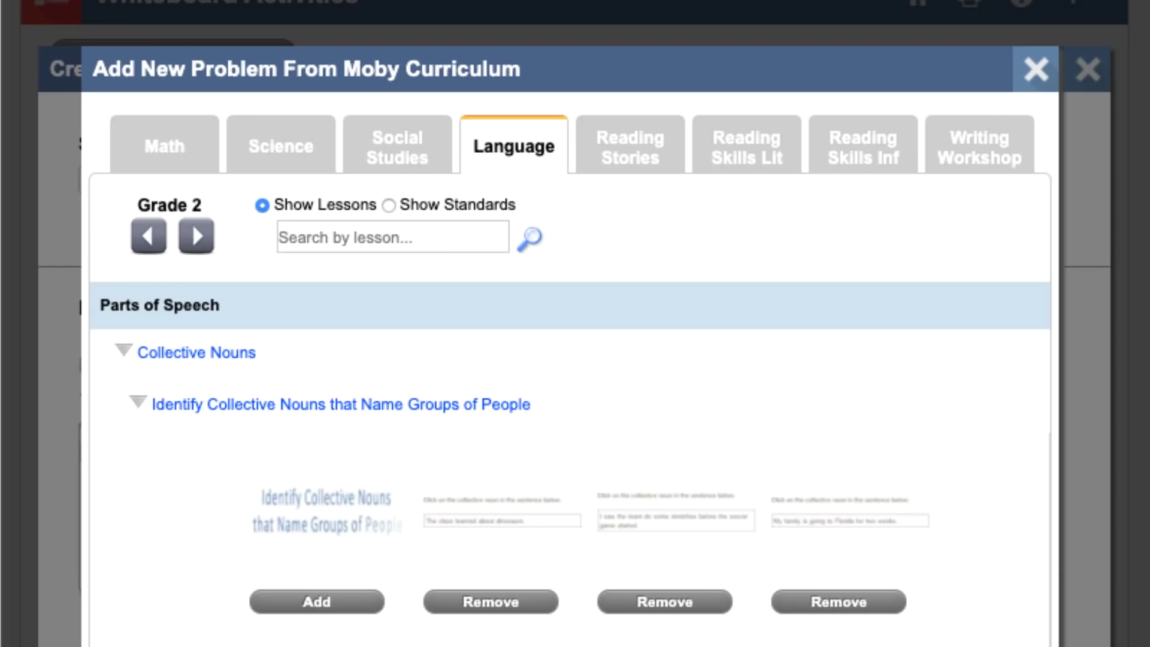
{"action": "left_click", "coordinate": [841, 602]}
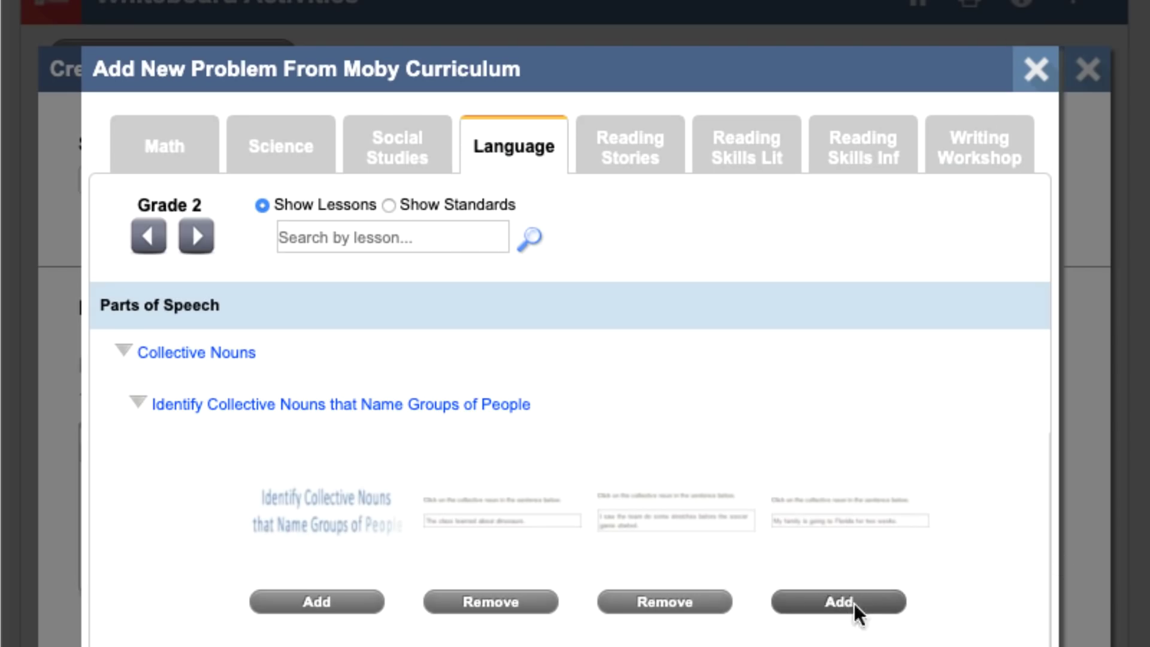
{"action": "scroll", "coordinate": [868, 598], "scroll_direction": "down", "scroll_amount": 1}
{"action": "left_click", "coordinate": [849, 548]}
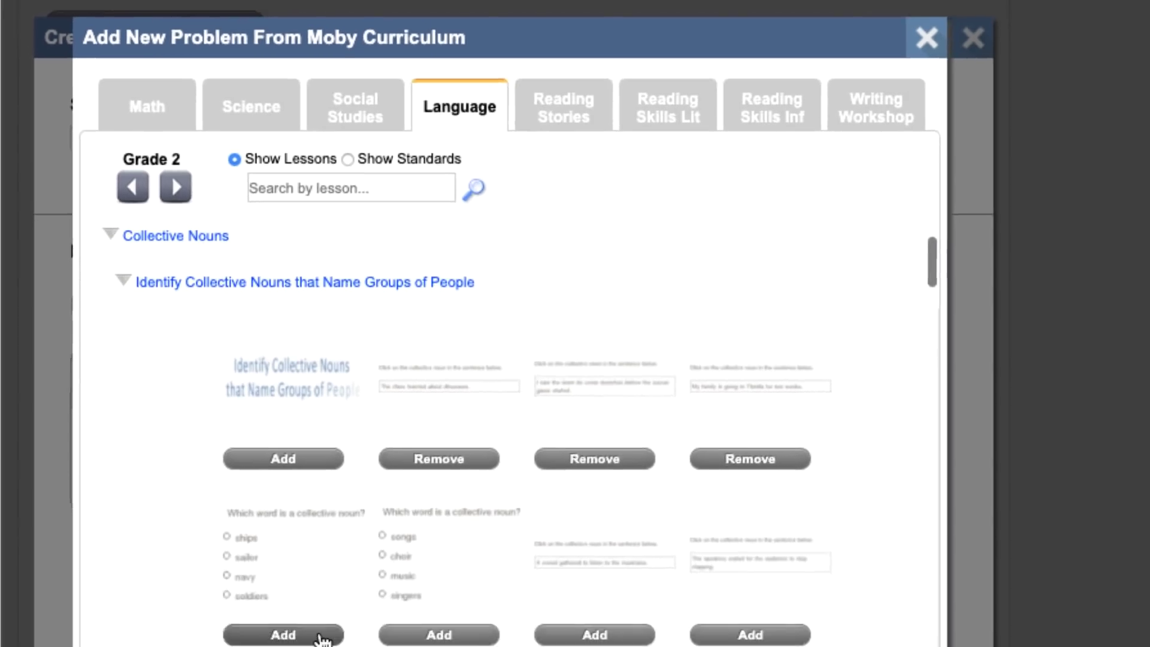
{"action": "left_click", "coordinate": [302, 626]}
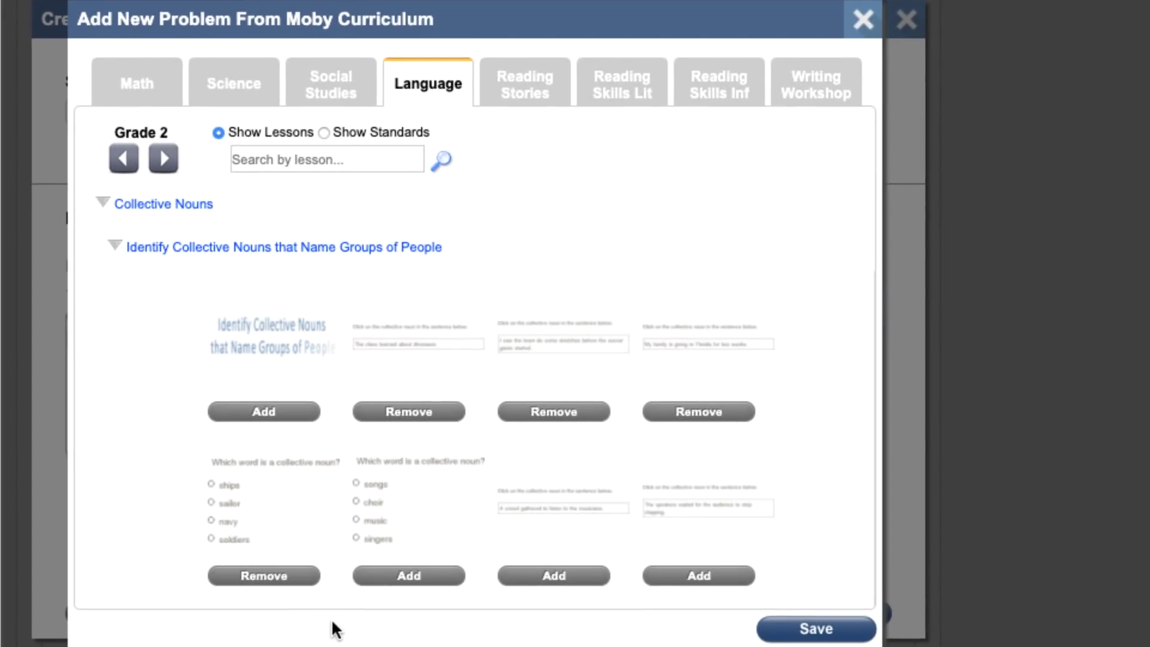
Step: Save the picks, move the ships question before the Florida sentence, then delete the Florida sentence
{"action": "left_click", "coordinate": [832, 629]}
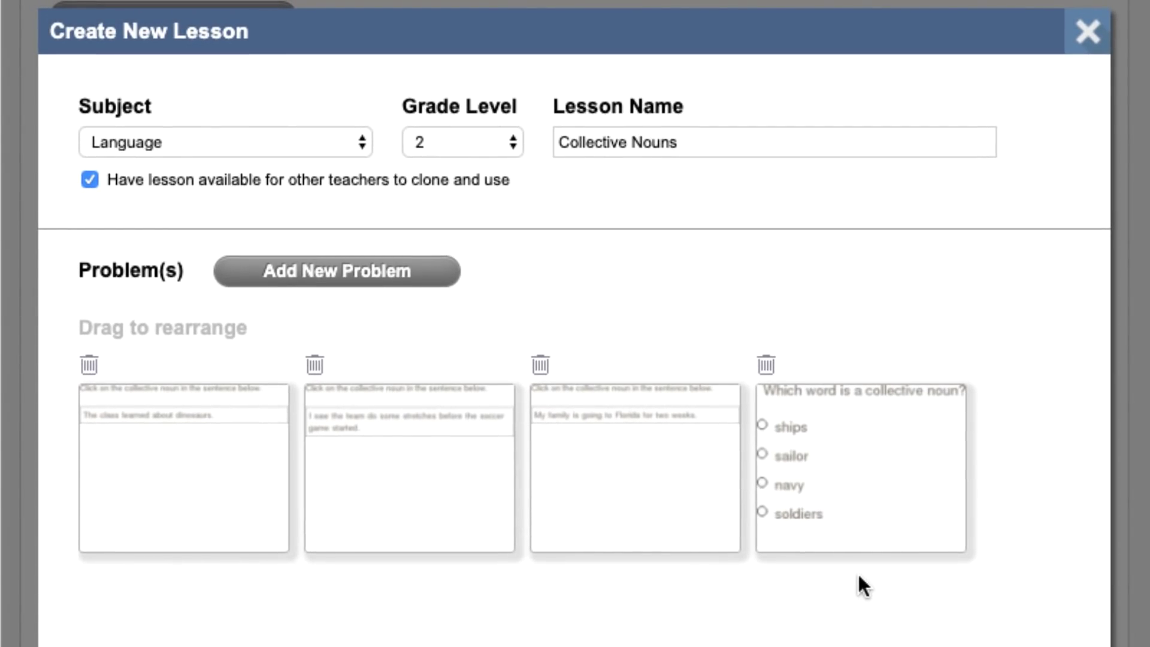
{"action": "left_click_drag", "start_coordinate": [883, 475], "coordinate": [623, 473]}
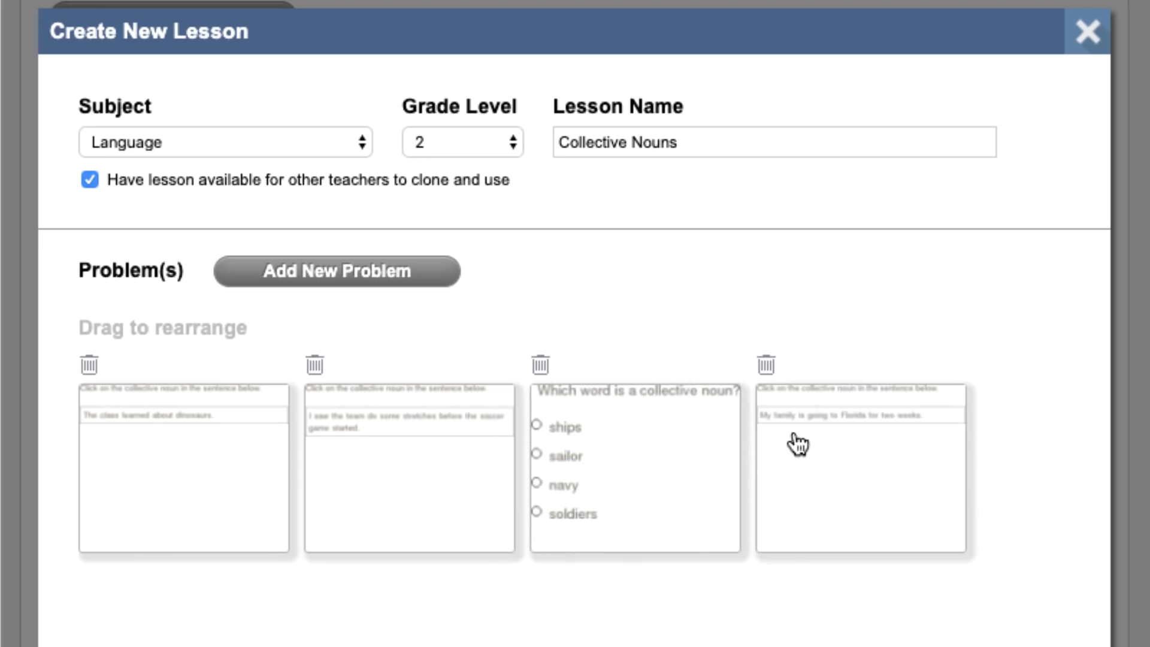
{"action": "left_click", "coordinate": [766, 363]}
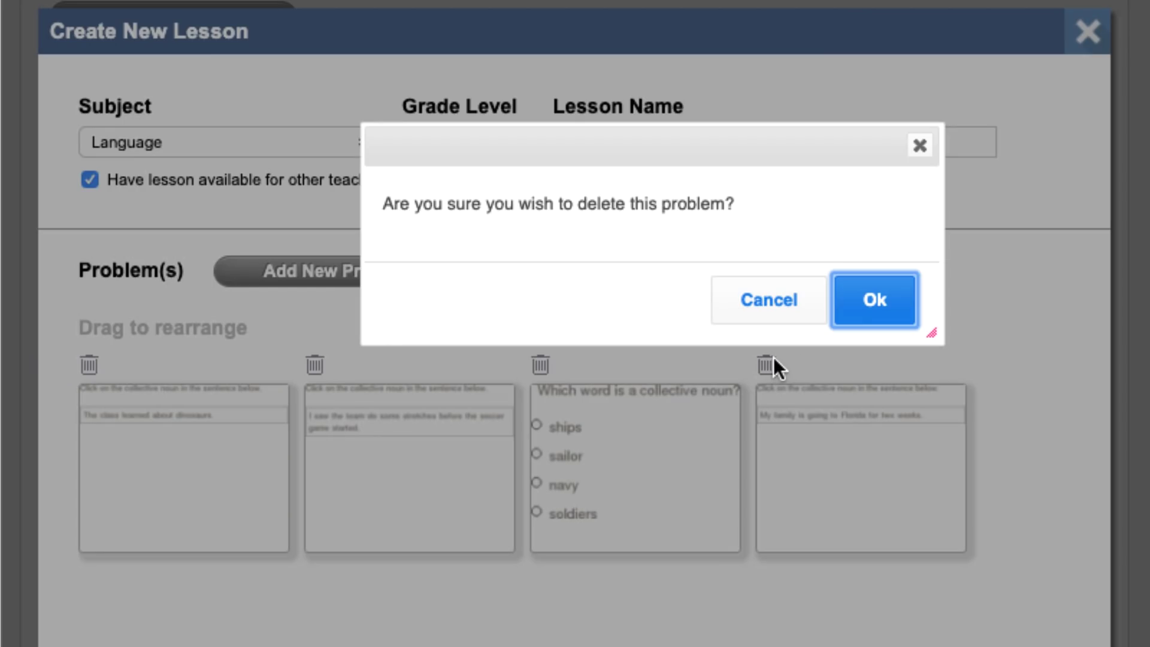
{"action": "left_click", "coordinate": [883, 301]}
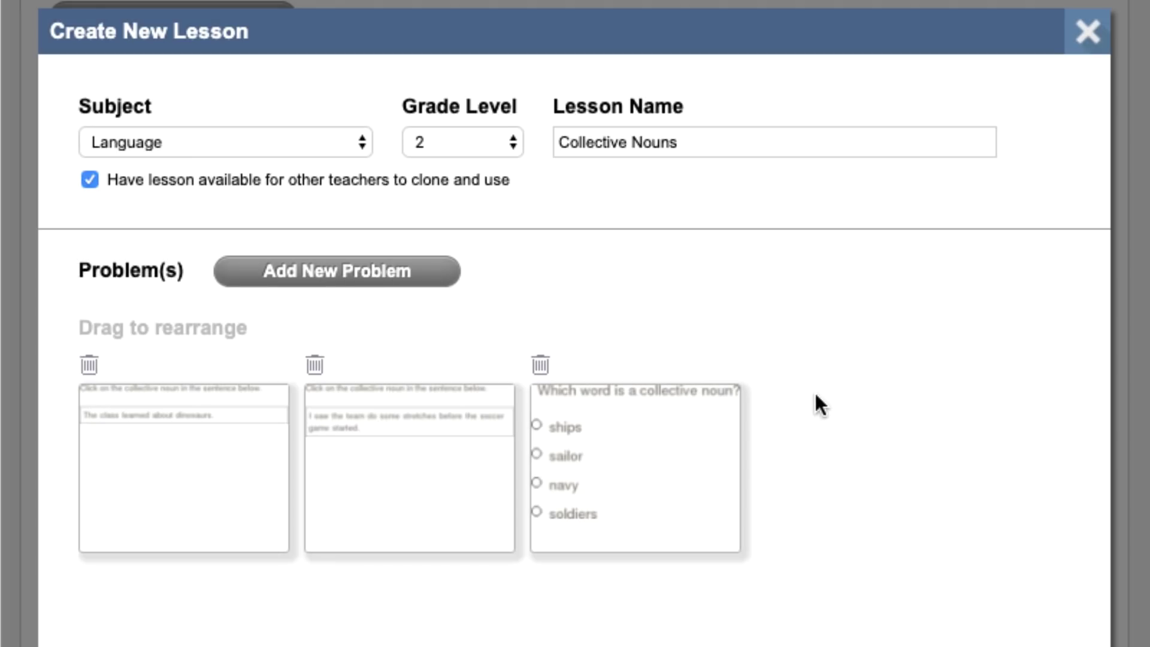
Step: Start a custom problem with the question 'Which of these is a collective noun?'
{"action": "left_click", "coordinate": [361, 278]}
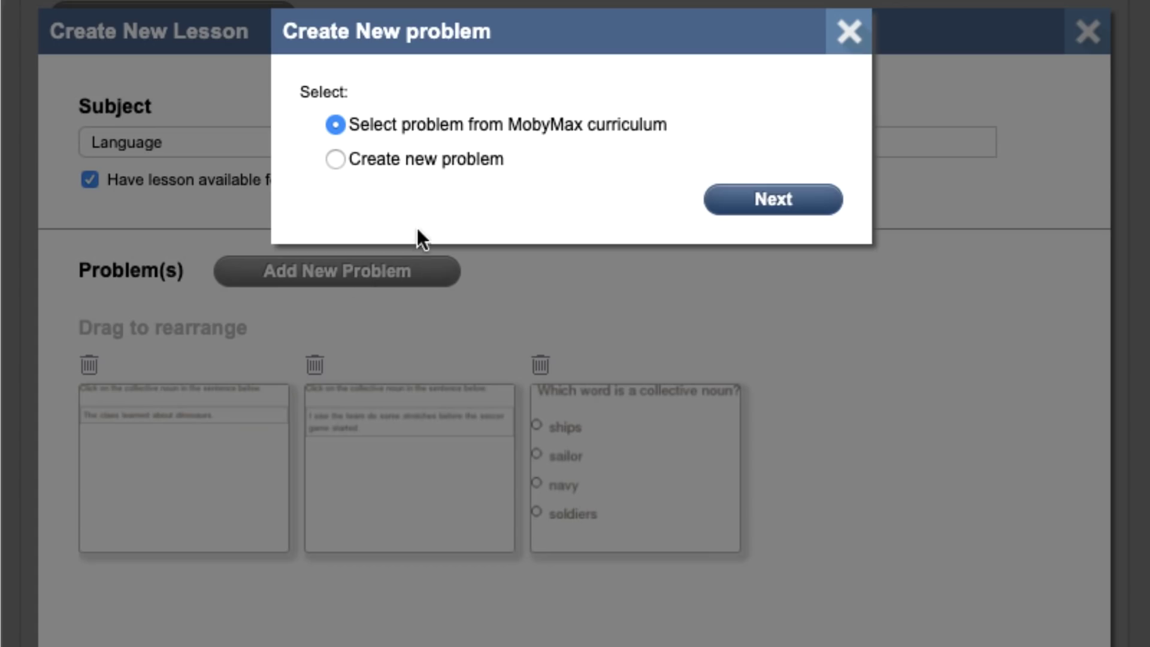
{"action": "left_click", "coordinate": [390, 161]}
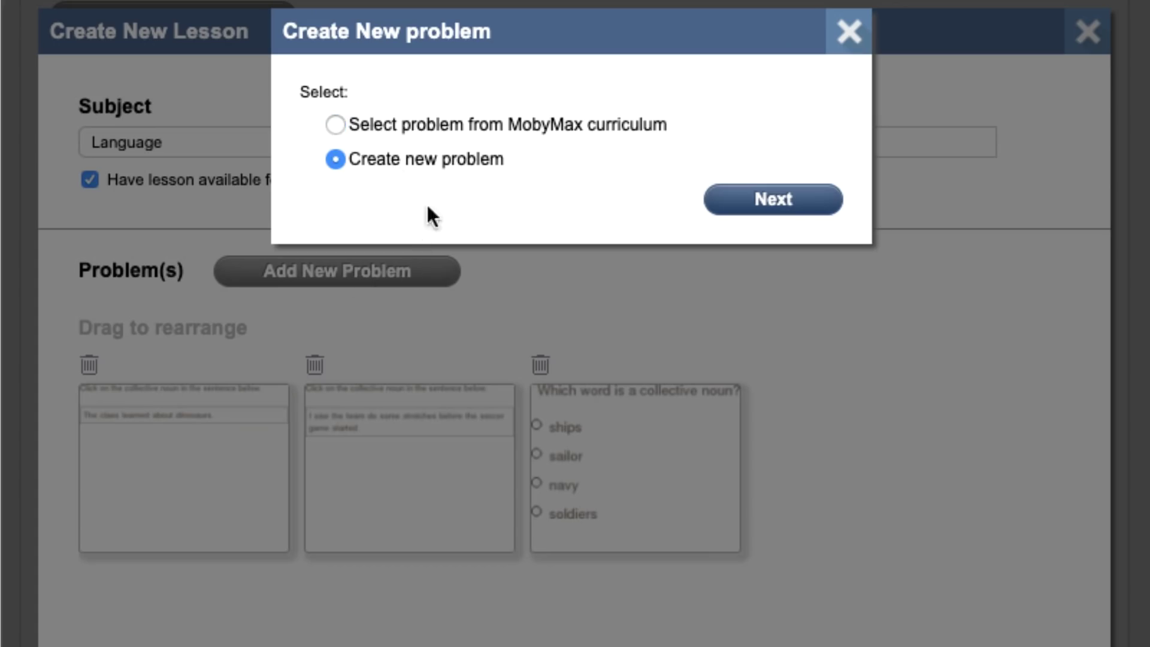
{"action": "left_click", "coordinate": [813, 203]}
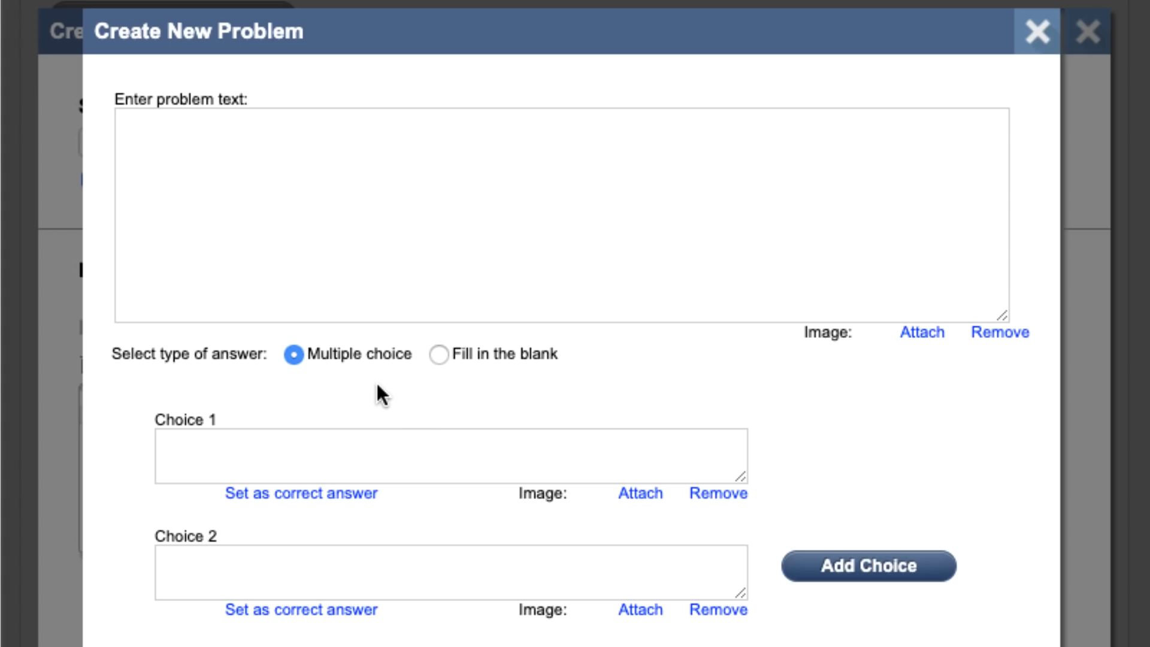
{"action": "left_click", "coordinate": [197, 152]}
{"action": "type", "text": "Which of these is a collective noun?"}
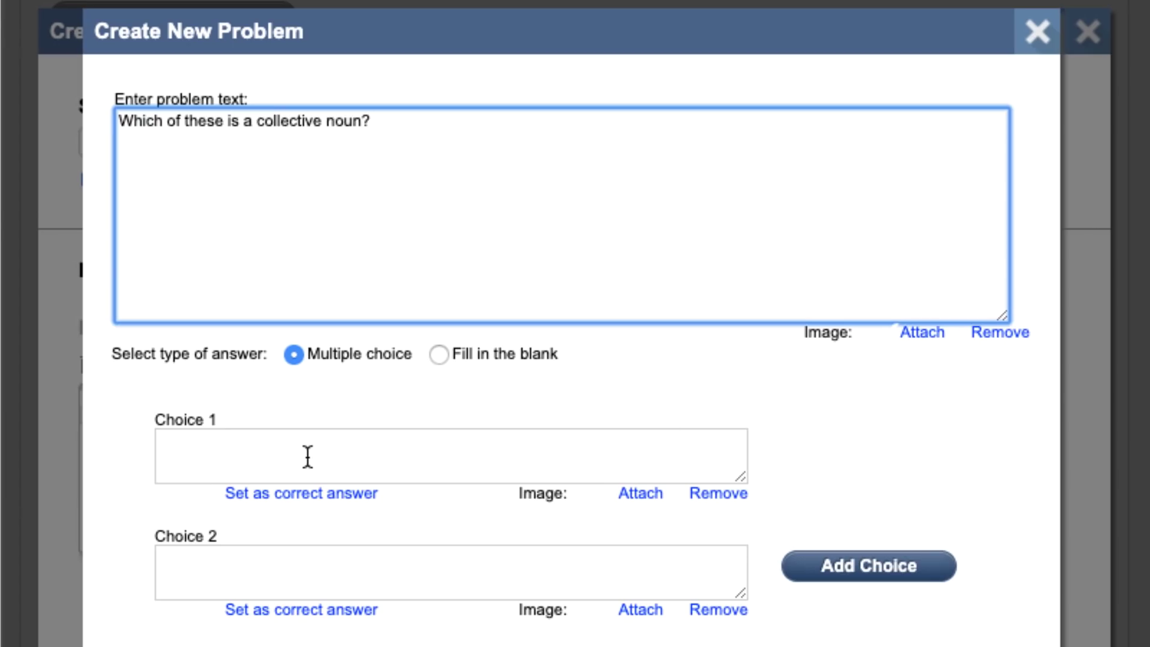
Step: Enter answer choices class, person and dog, then preview the problem
{"action": "left_click", "coordinate": [308, 457]}
{"action": "type", "text": "class"}
{"action": "left_click", "coordinate": [280, 573]}
{"action": "type", "text": "person"}
{"action": "key", "text": "Tab"}
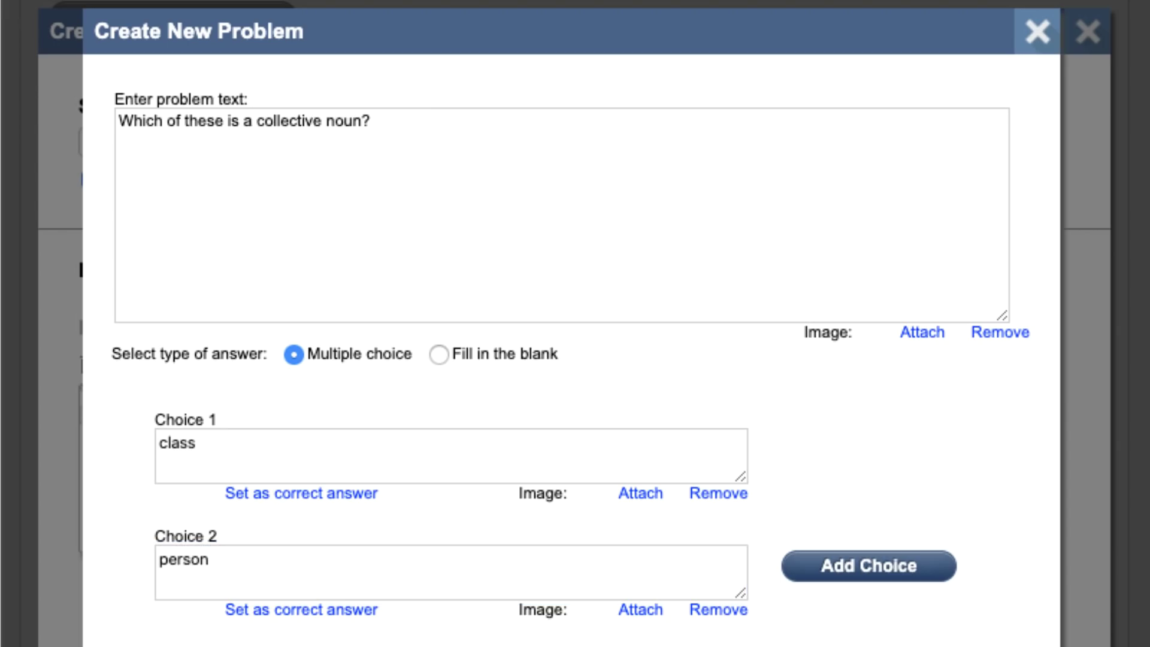
{"action": "left_click", "coordinate": [856, 576]}
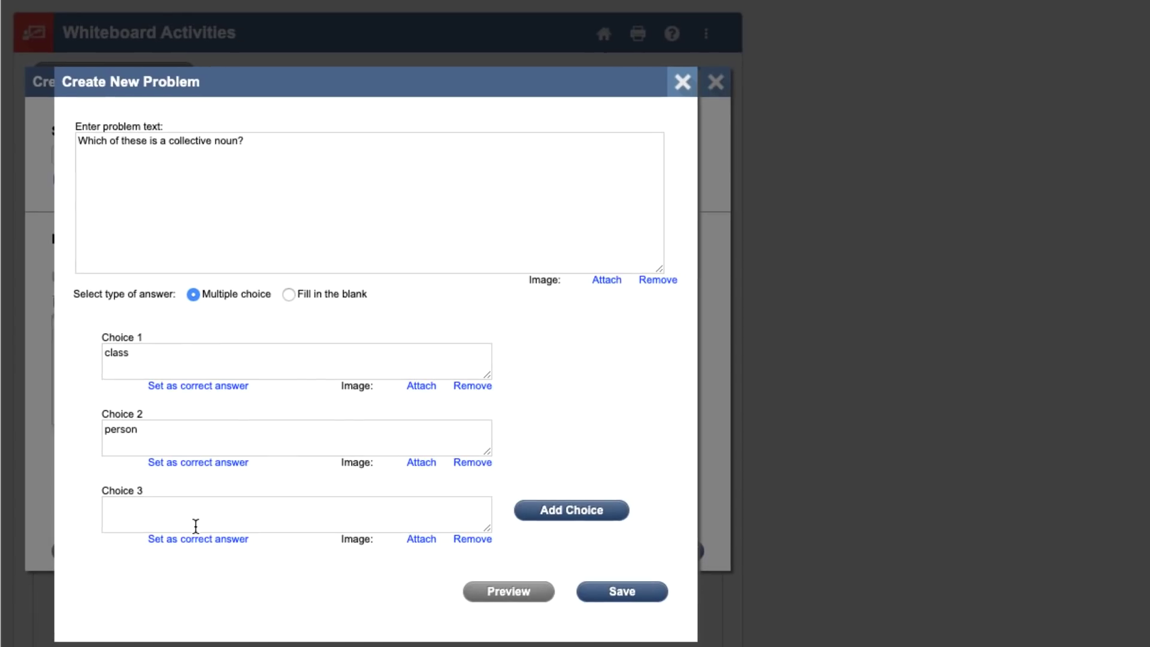
{"action": "left_click", "coordinate": [196, 525]}
{"action": "type", "text": "dog"}
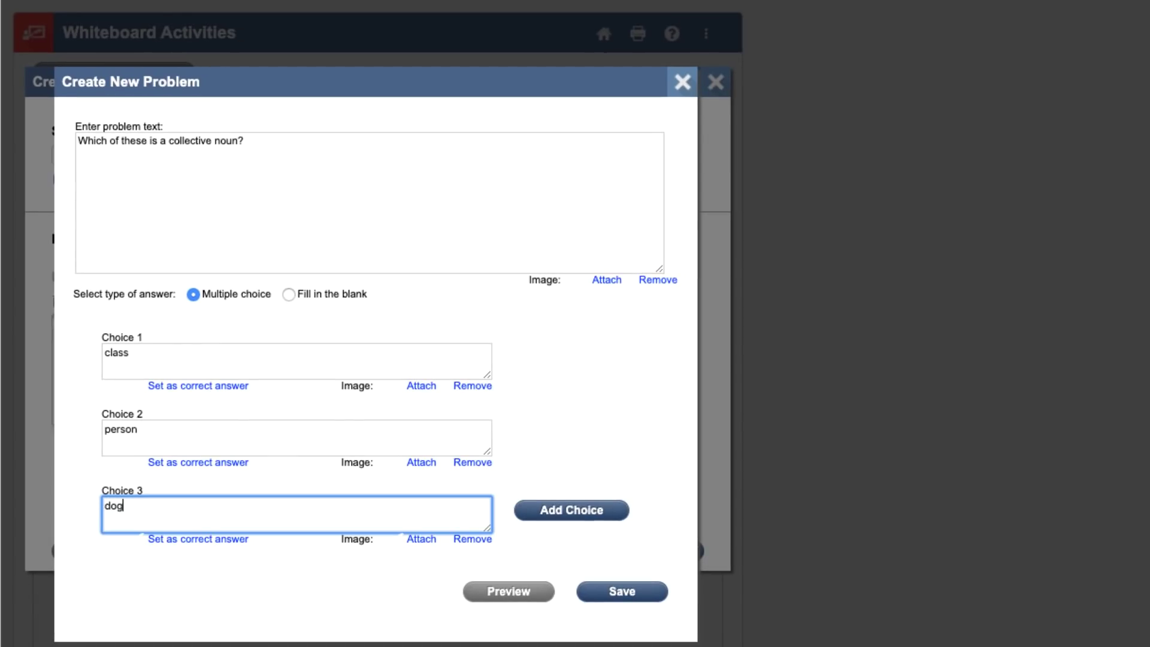
{"action": "left_click", "coordinate": [270, 602]}
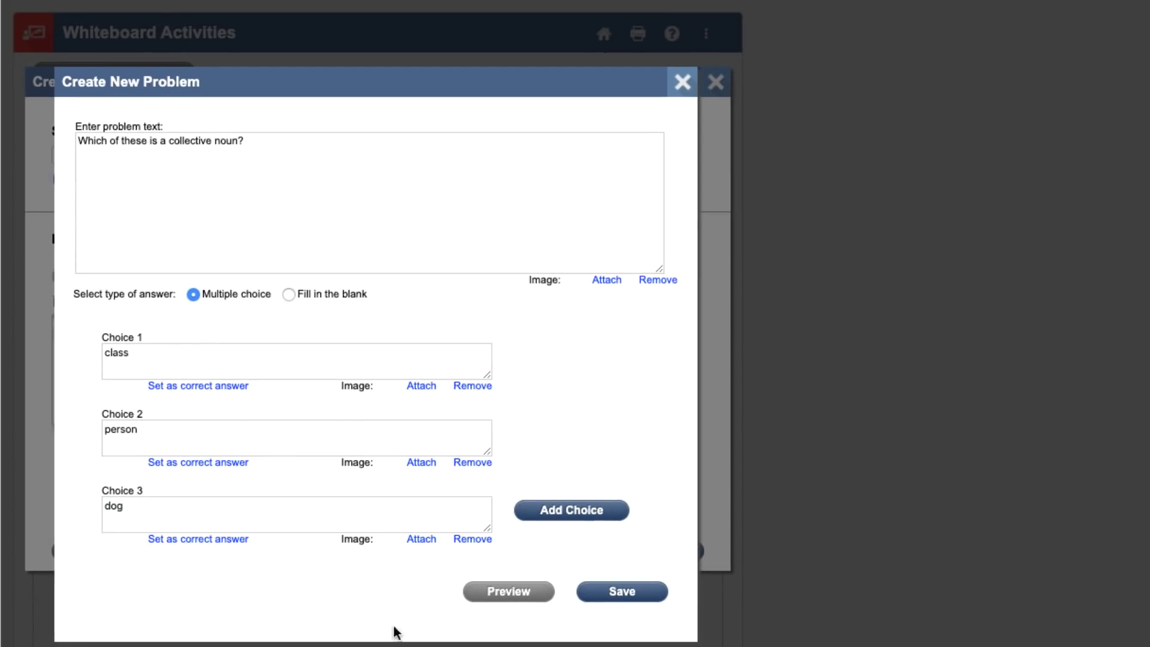
{"action": "left_click", "coordinate": [507, 598]}
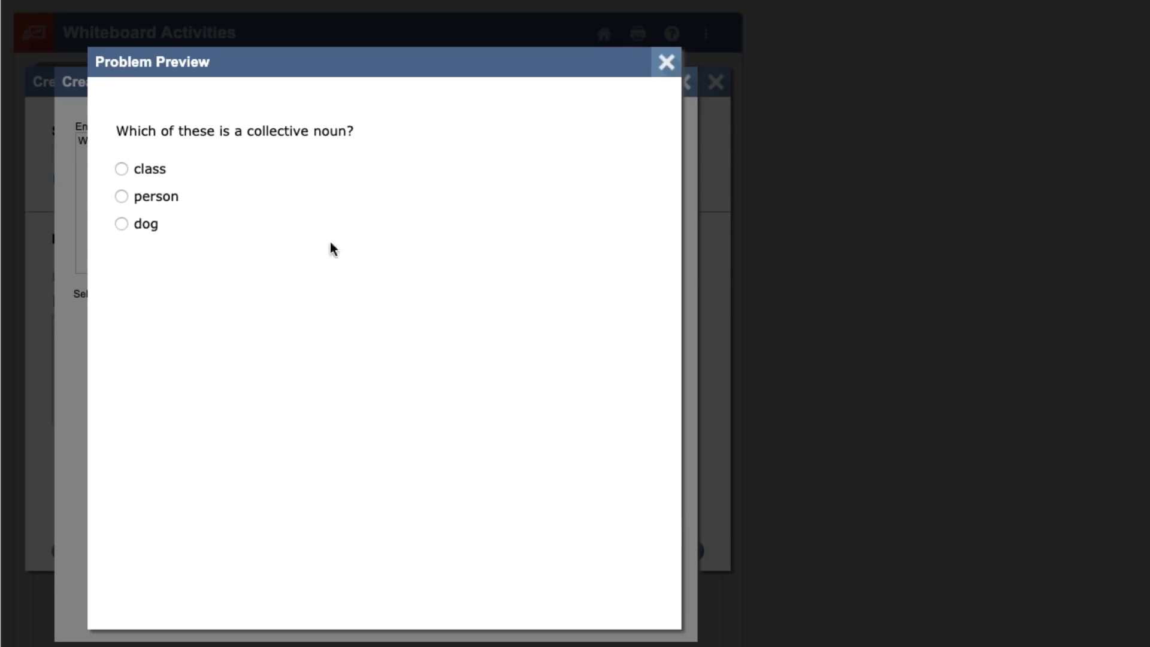
{"action": "left_click", "coordinate": [666, 62]}
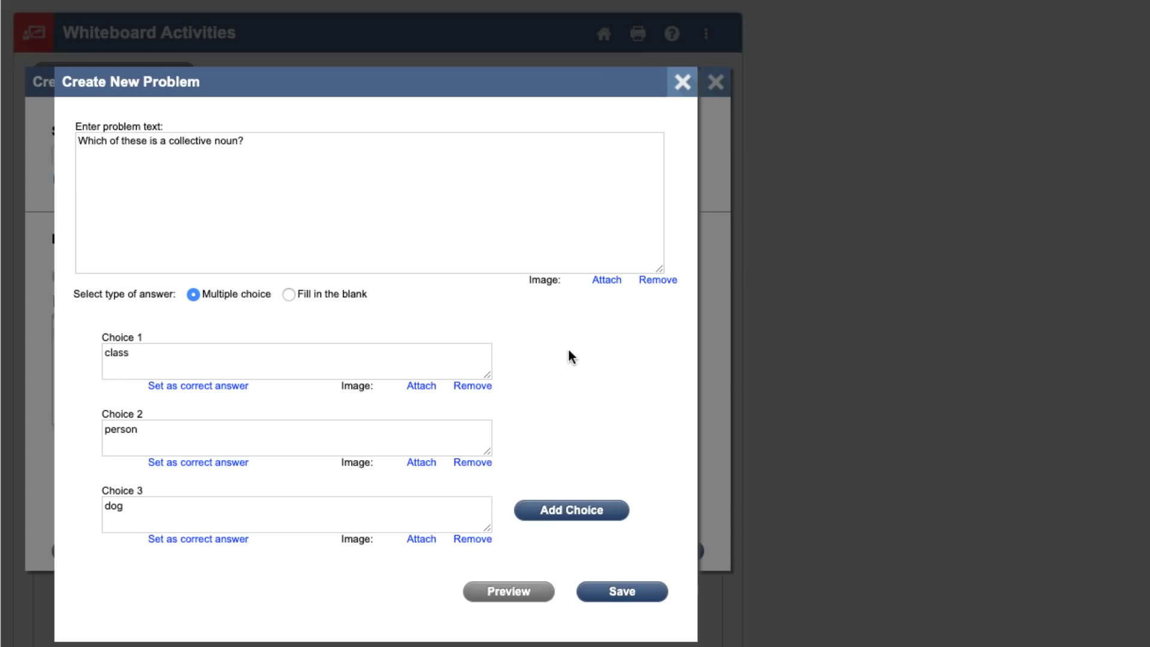
Step: Mark 'class' as the correct answer, then save the problem and the Collective Nouns lesson
{"action": "left_click", "coordinate": [205, 387]}
{"action": "left_click", "coordinate": [642, 593]}
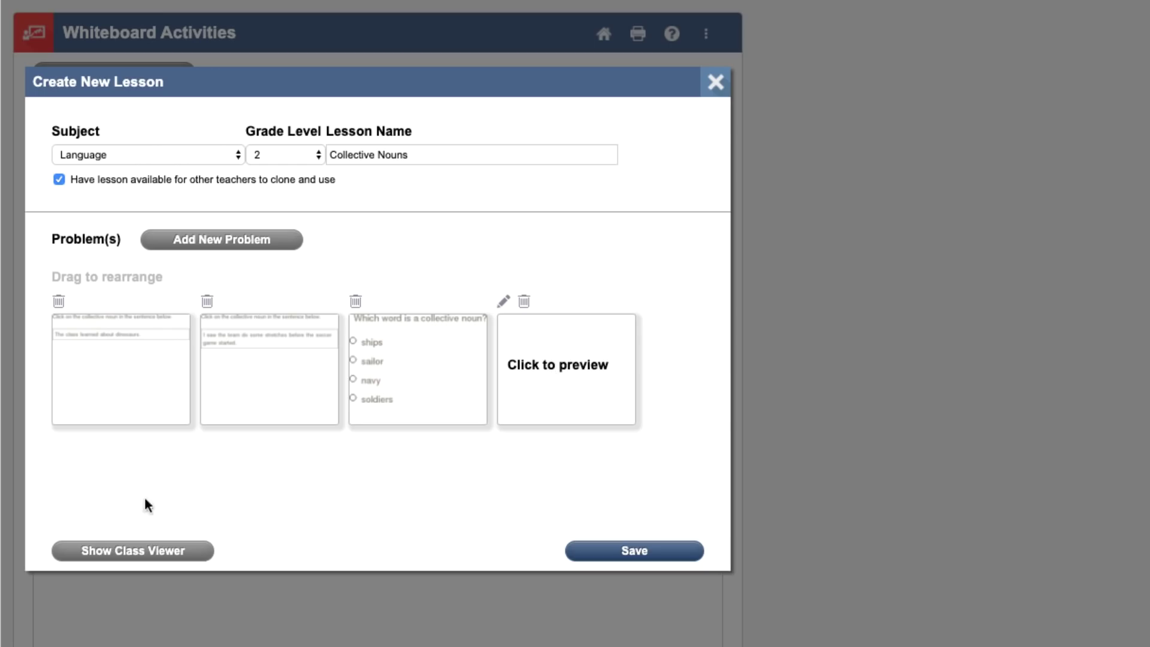
{"action": "left_click", "coordinate": [637, 549]}
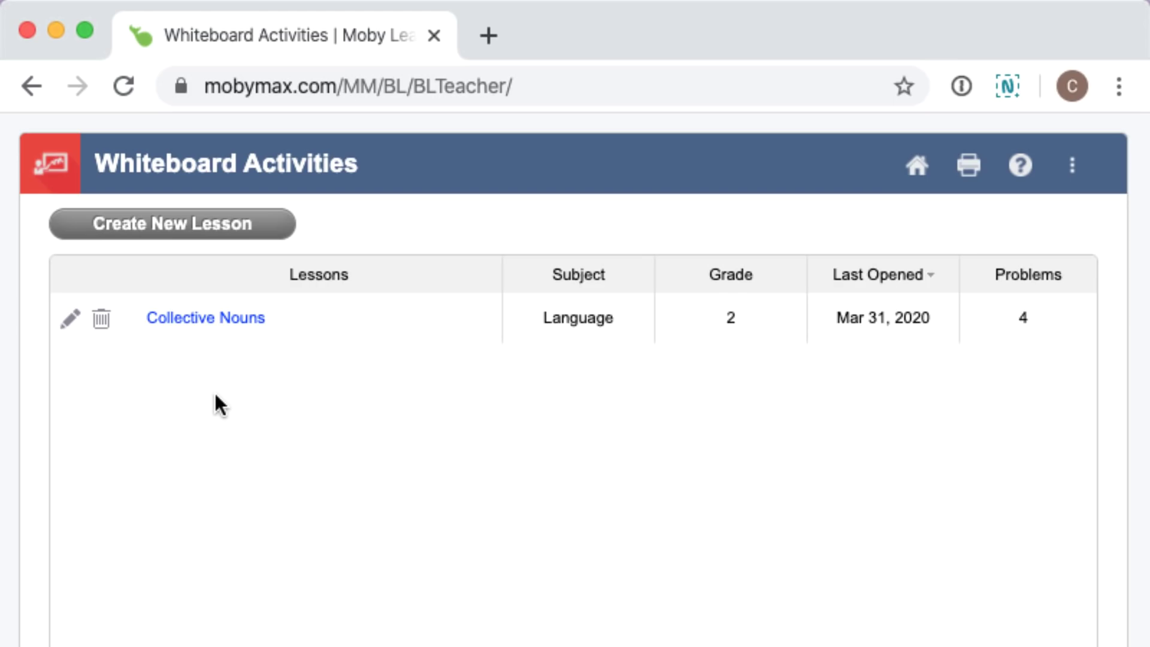
Step: Open Collective Nouns in the class viewer, answer 'class' on Problem 1, preview Problem 2, then return
{"action": "left_click", "coordinate": [202, 320]}
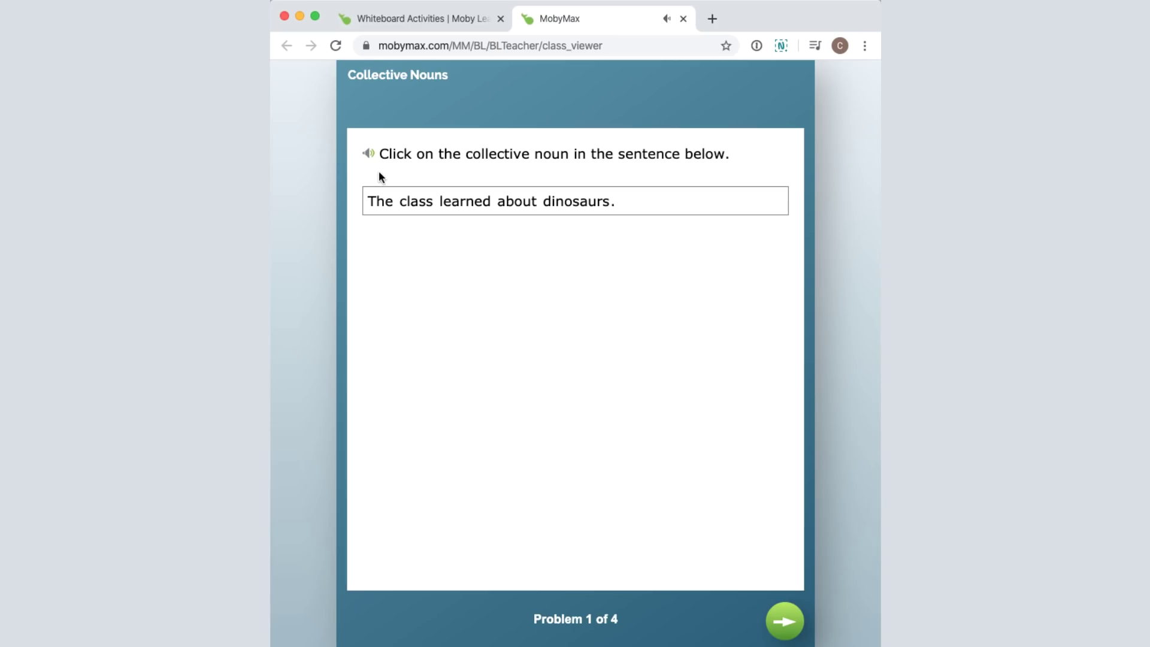
{"action": "left_click", "coordinate": [416, 201]}
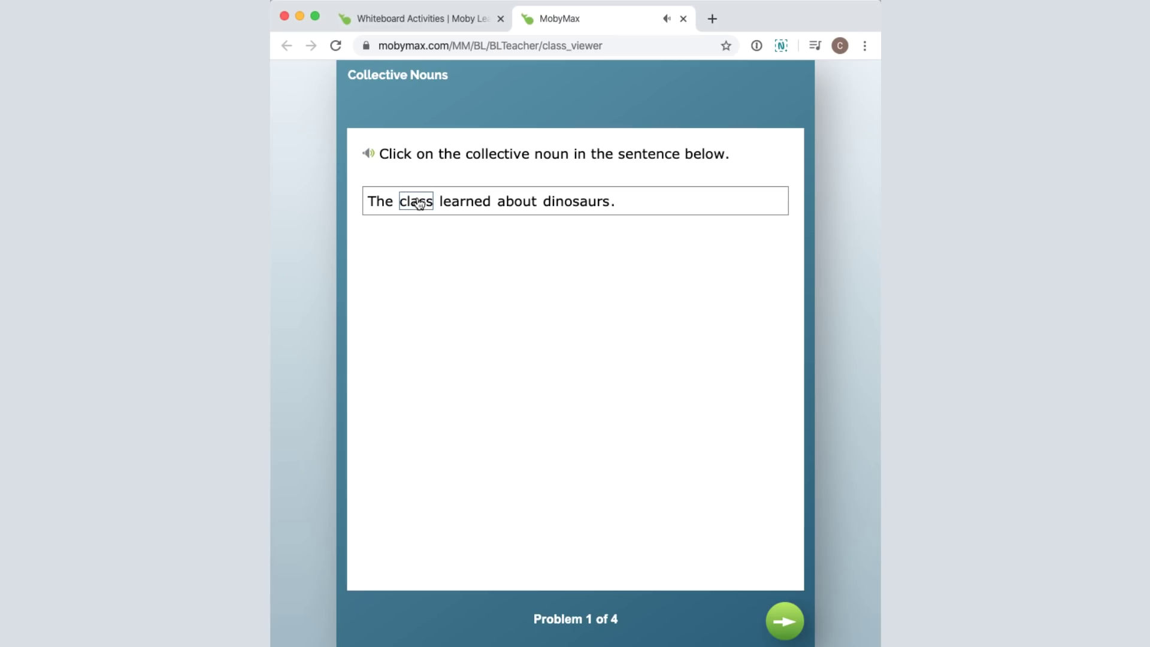
{"action": "left_click", "coordinate": [785, 621]}
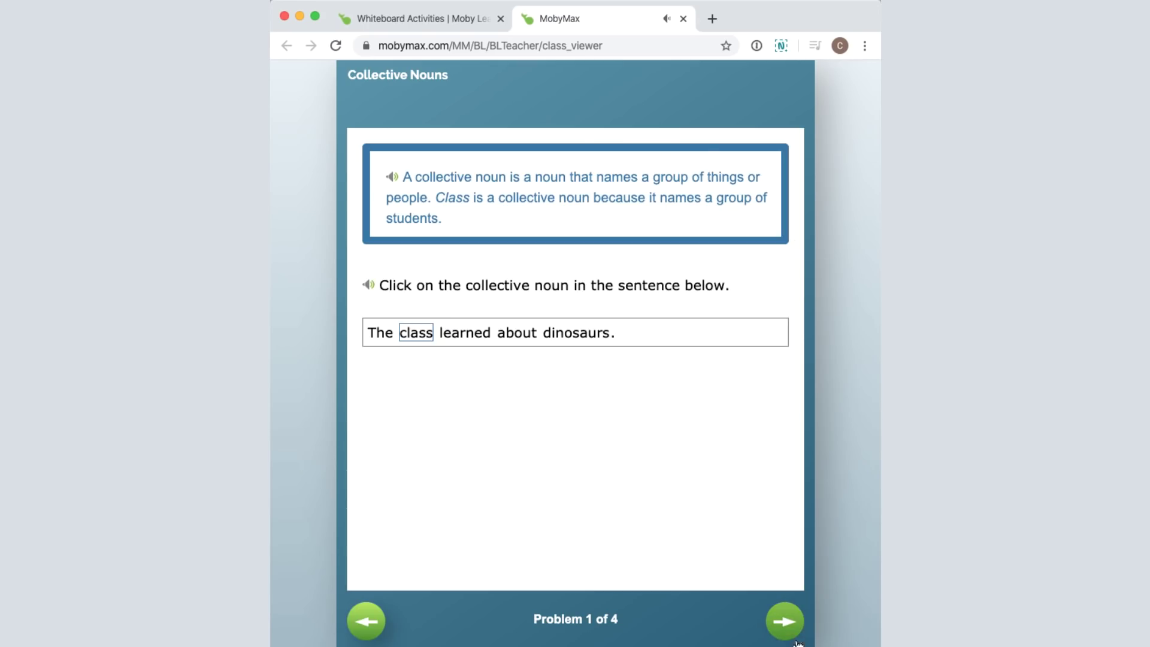
{"action": "left_click", "coordinate": [785, 623]}
{"action": "left_click", "coordinate": [366, 623]}
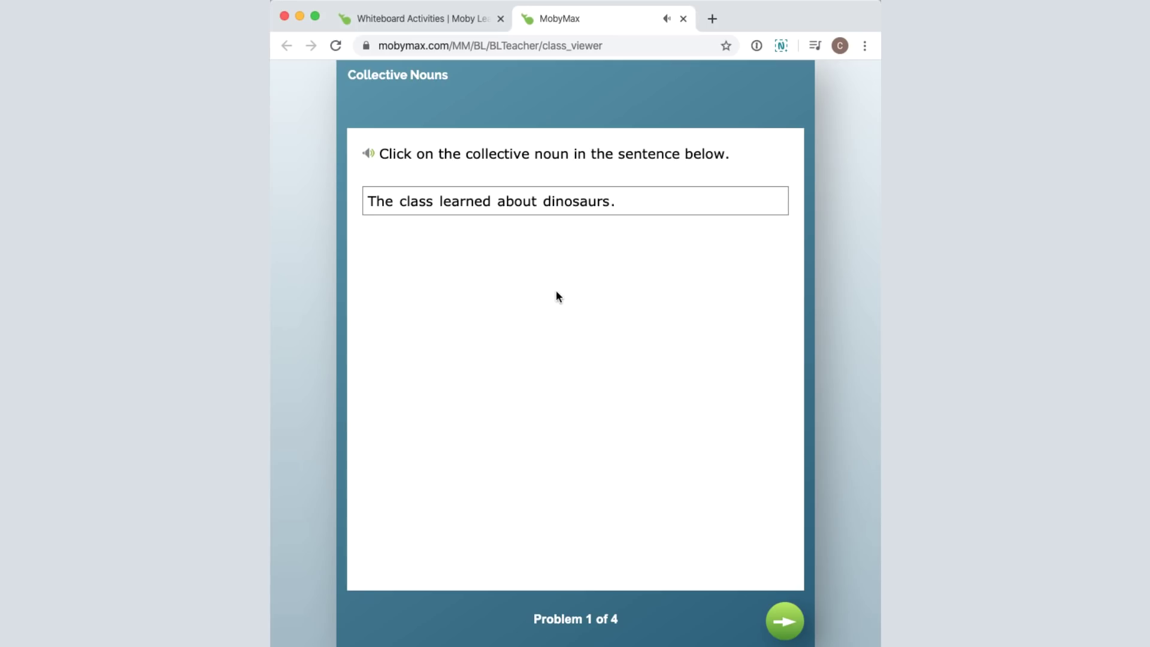
Step: Start a Nimbus tab video recording, then reveal Problem 1's collective-noun explanation on camera
{"action": "left_click", "coordinate": [781, 46]}
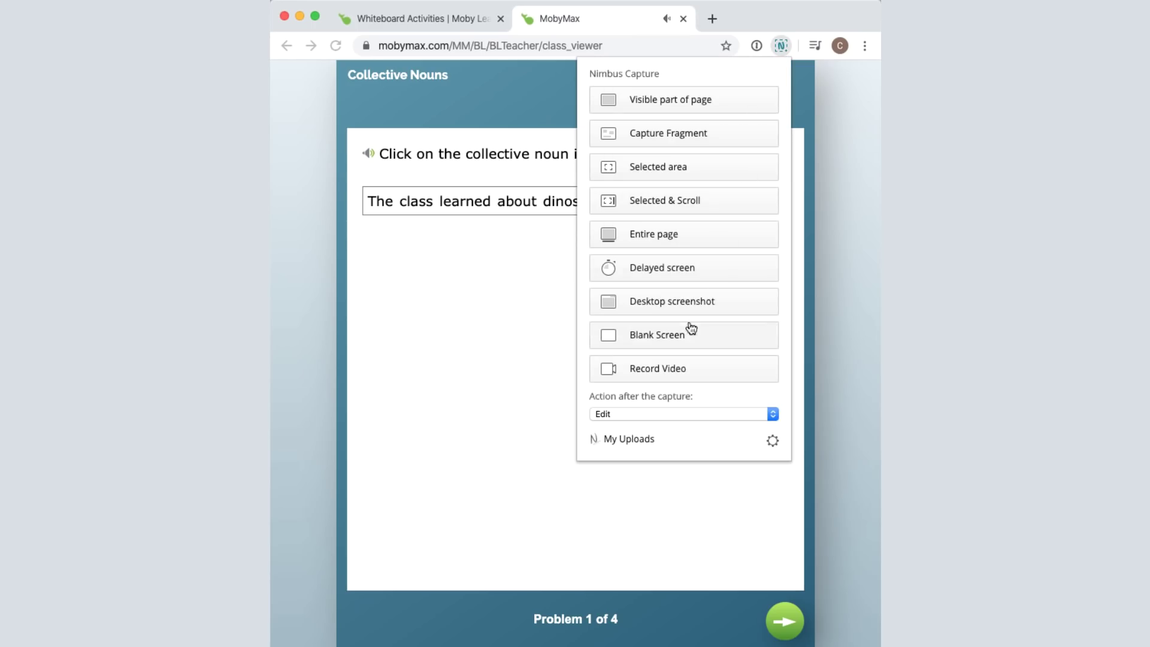
{"action": "left_click", "coordinate": [672, 366]}
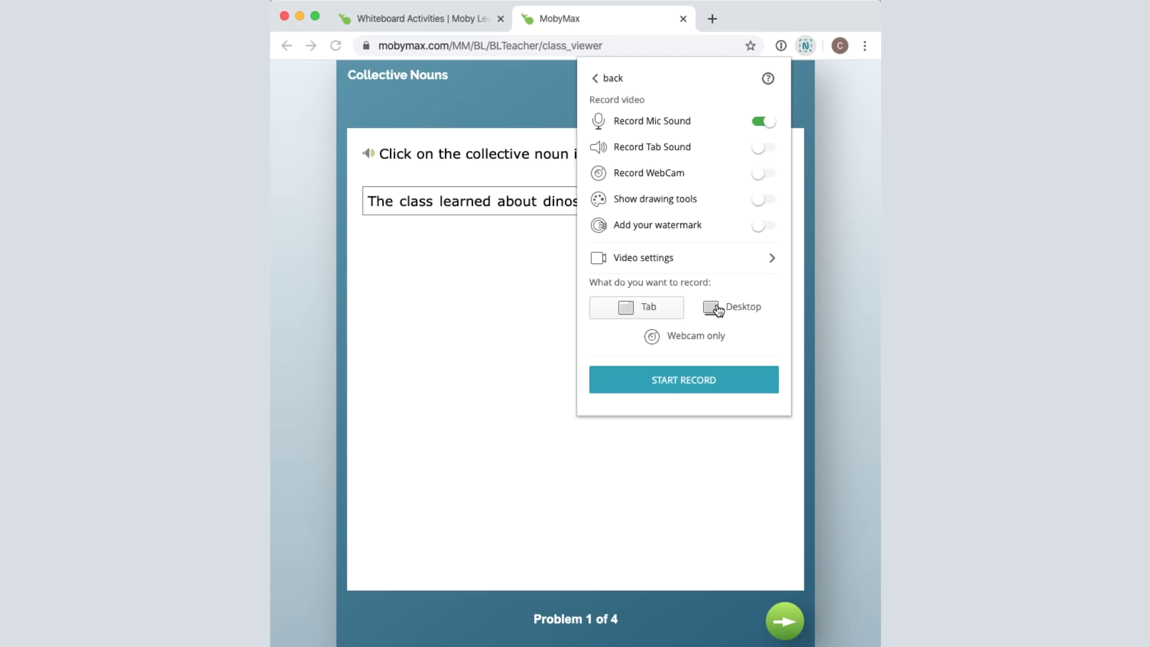
{"action": "left_click", "coordinate": [705, 388]}
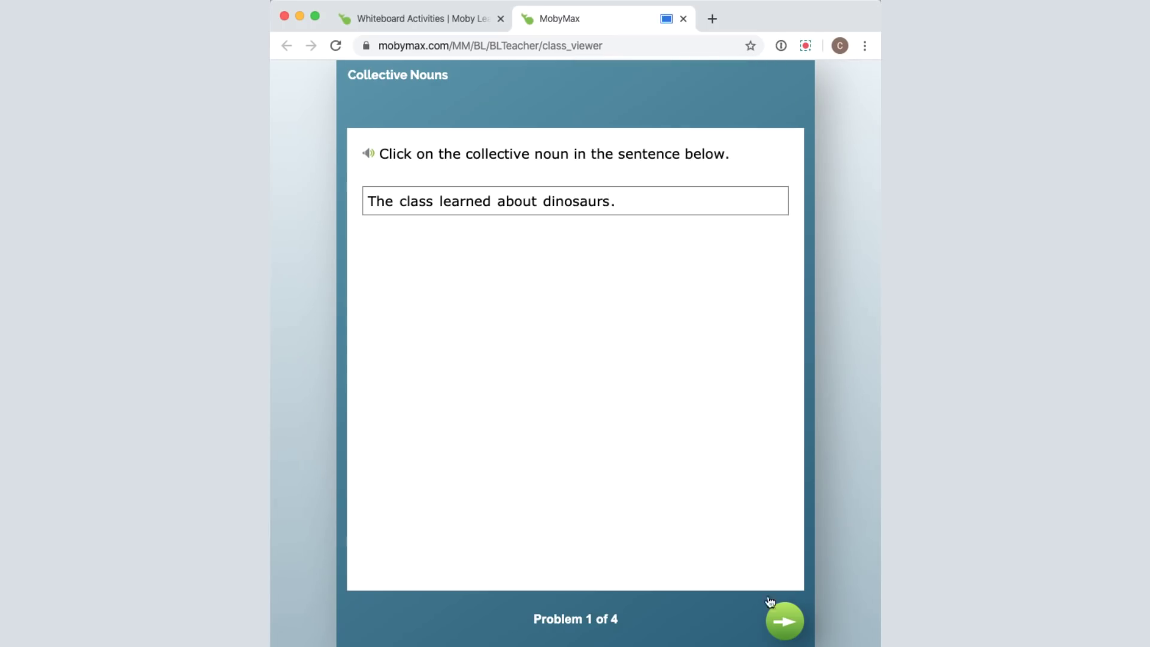
{"action": "left_click", "coordinate": [781, 623]}
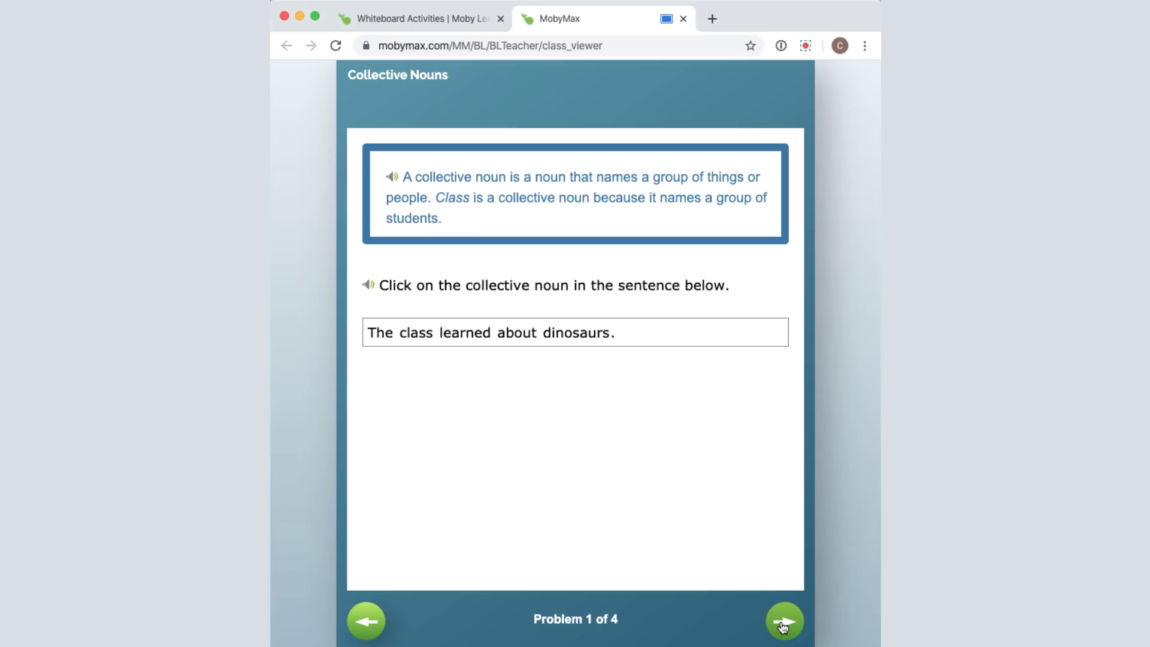
{"action": "left_click", "coordinate": [805, 46]}
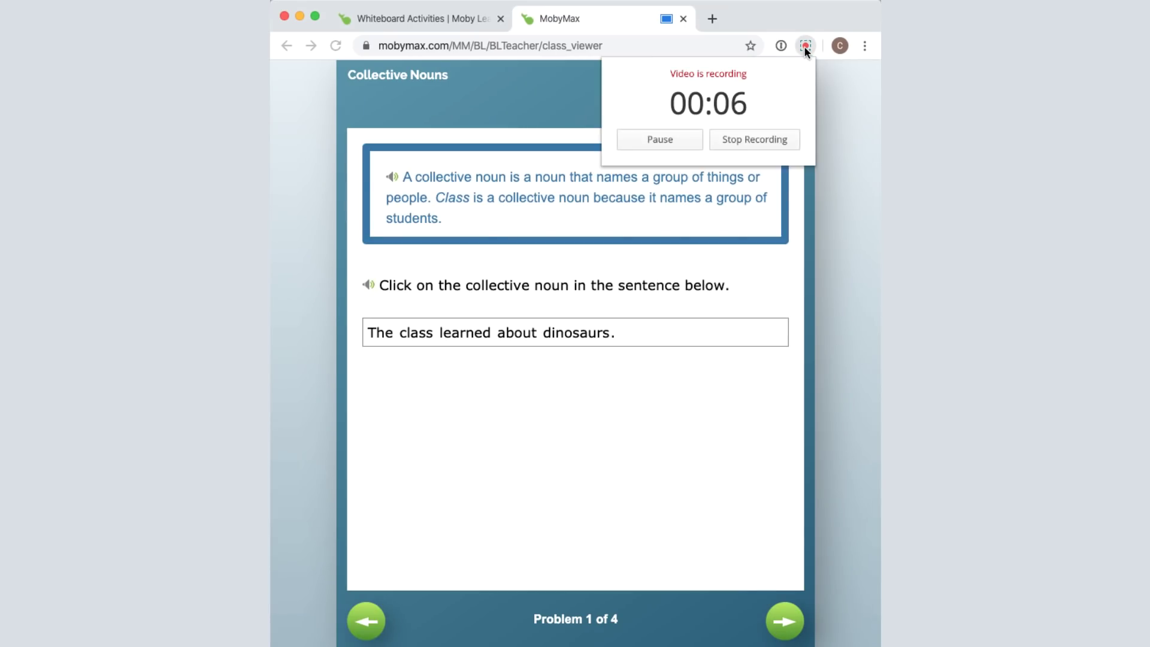
Step: Stop the Nimbus recording to get the Save Screencast page with the WEBM video
{"action": "left_click", "coordinate": [765, 144]}
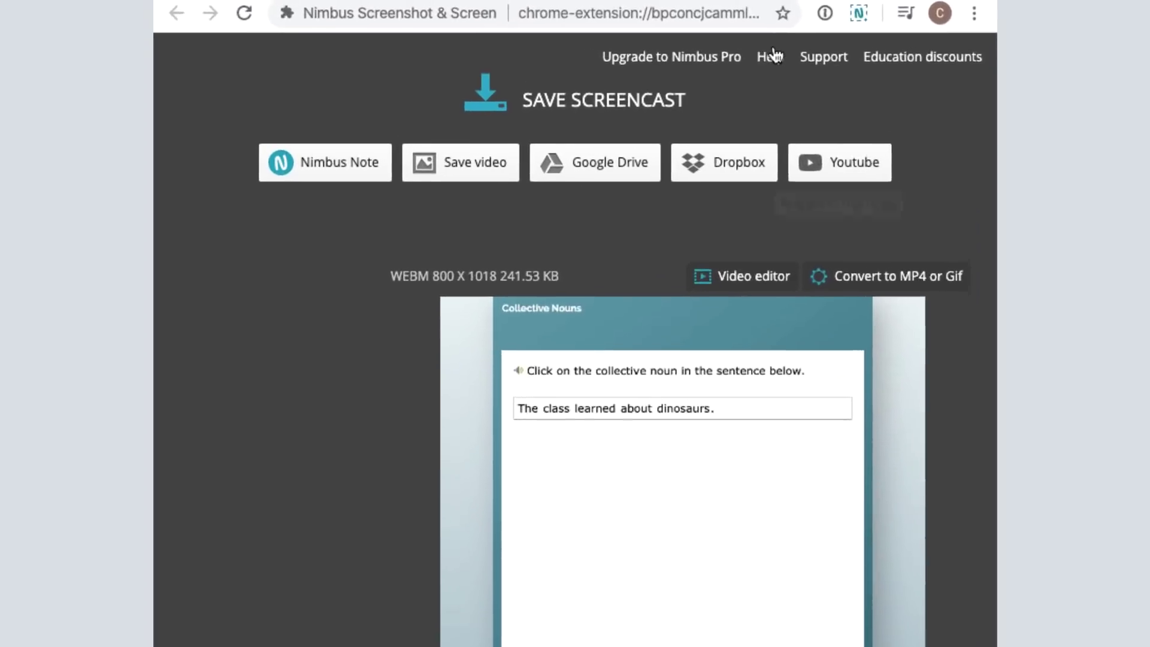